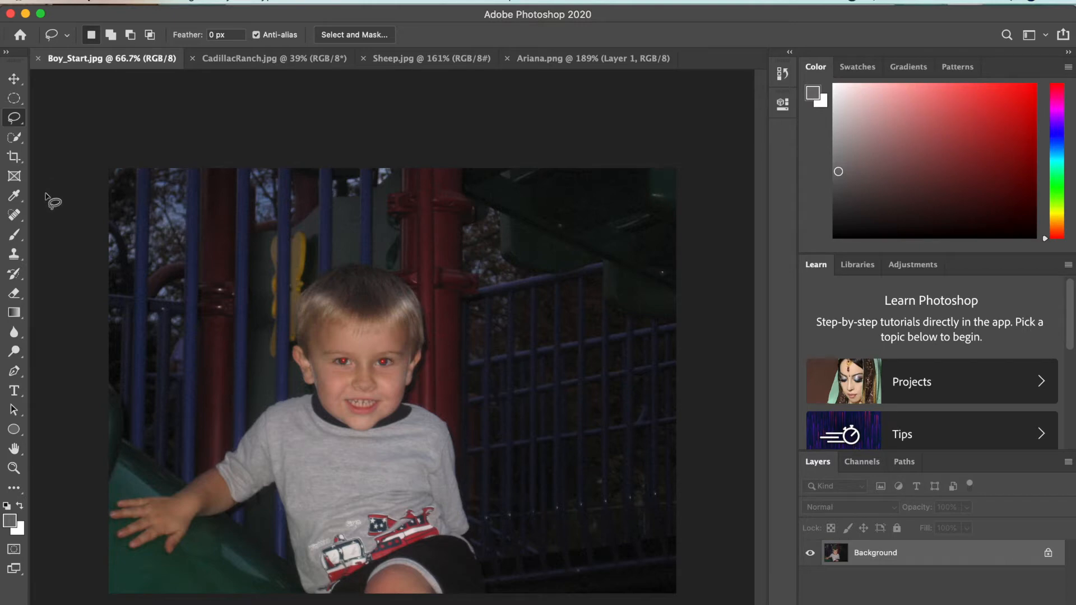
Step: Remove the red-eye from both of the boy's eyes using the Red Eye Tool with pupil size and darken amount at 50%
left_click(16, 215)
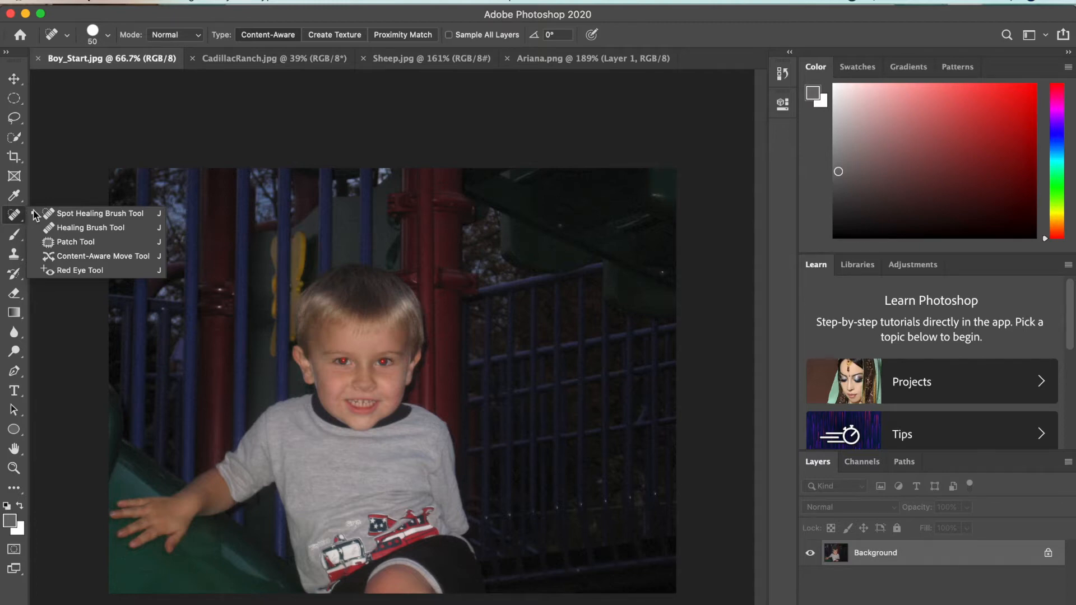
left_click(85, 271)
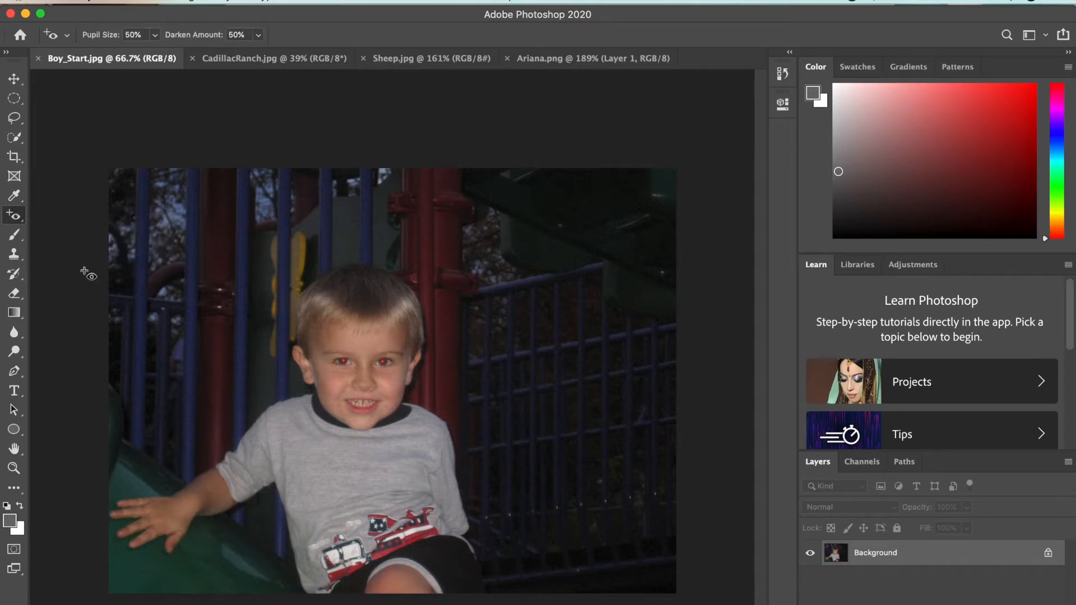
left_click(24, 217)
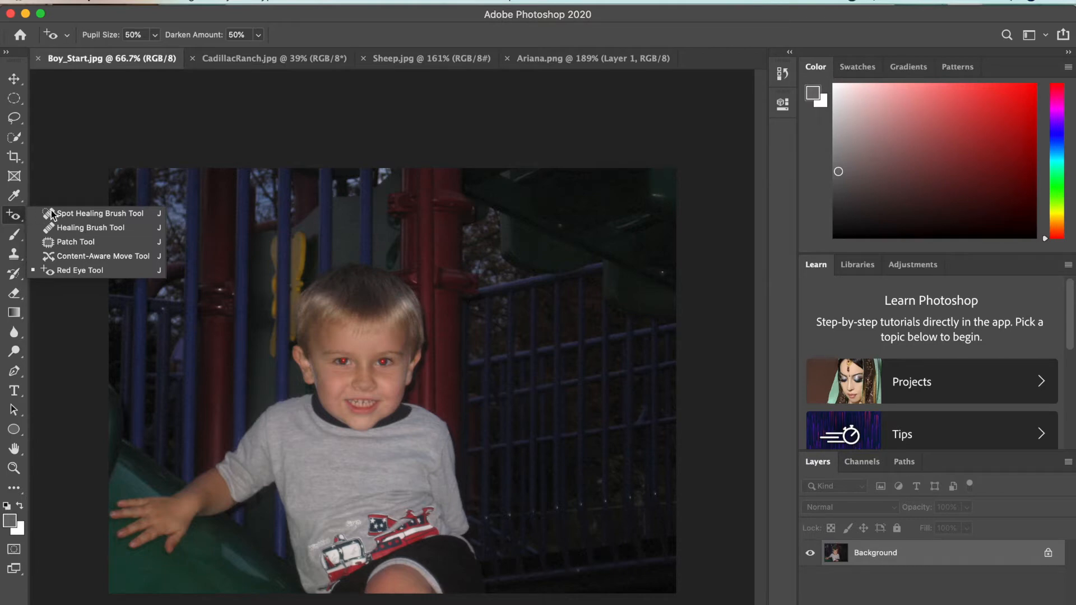
left_click(27, 217)
left_click(27, 217)
left_click(83, 271)
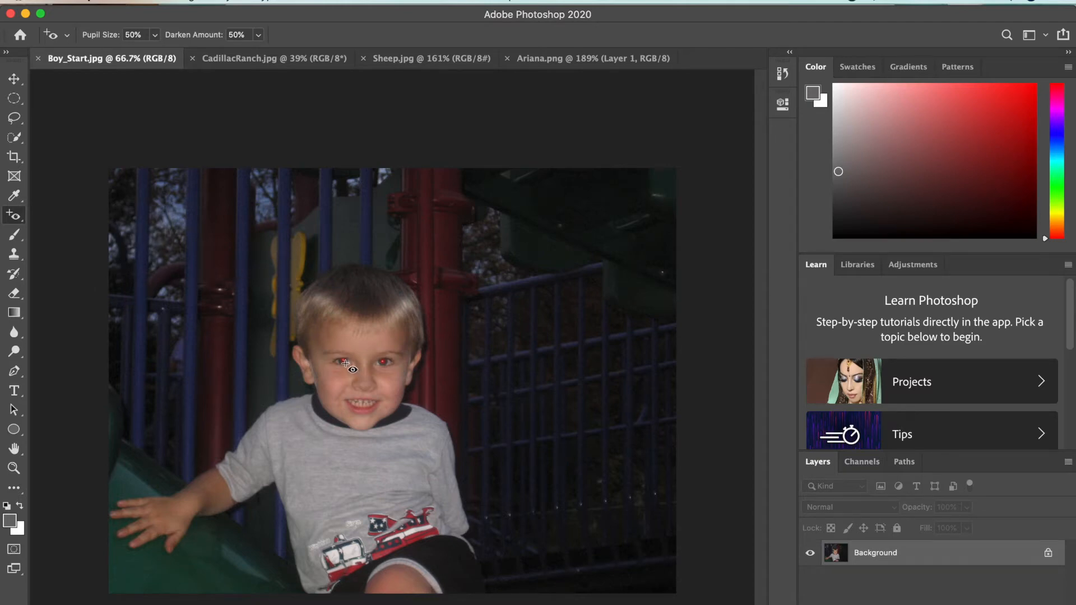
scroll(388, 389, "up", 3)
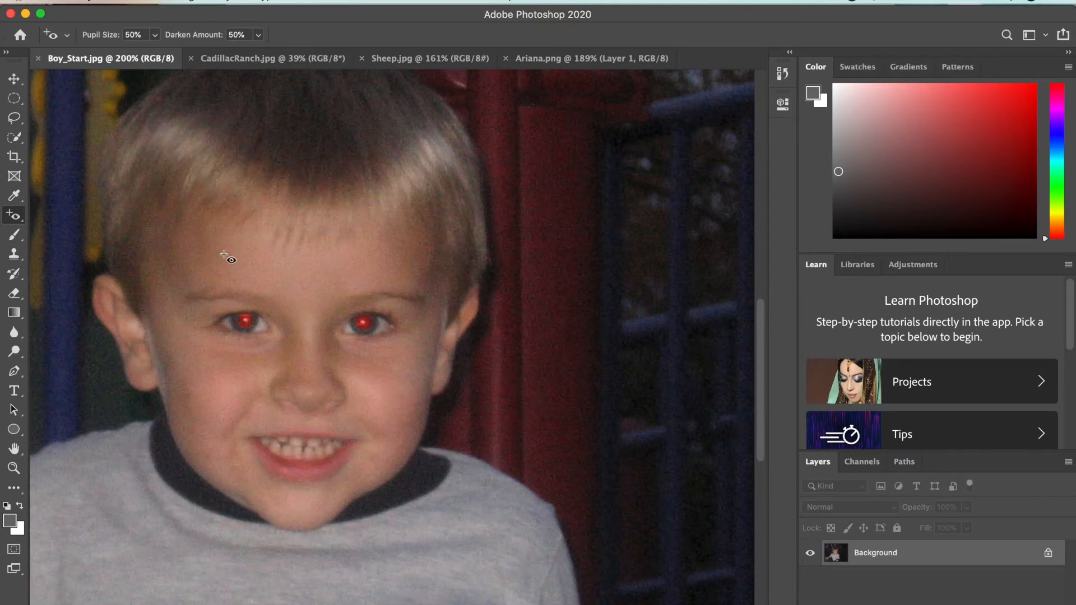
left_click(247, 322)
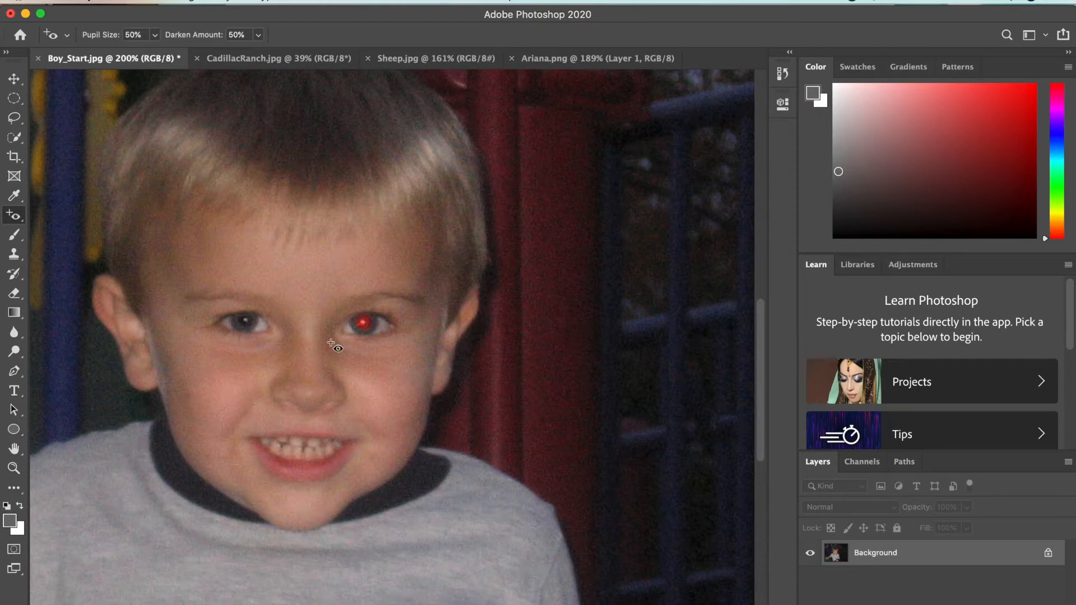
left_click(365, 324)
key("super+0")
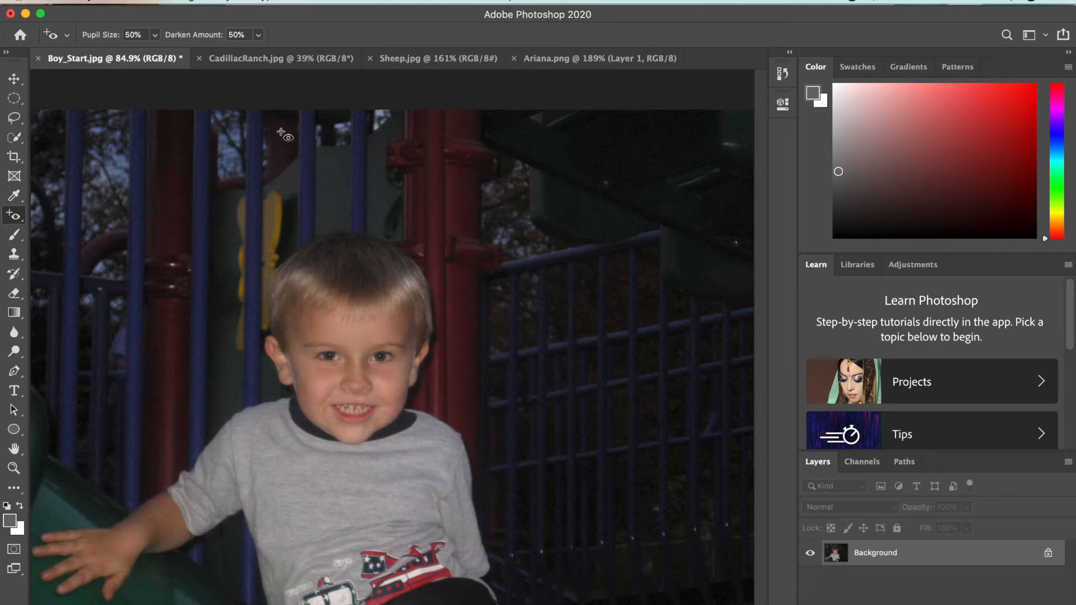
left_click(124, 2)
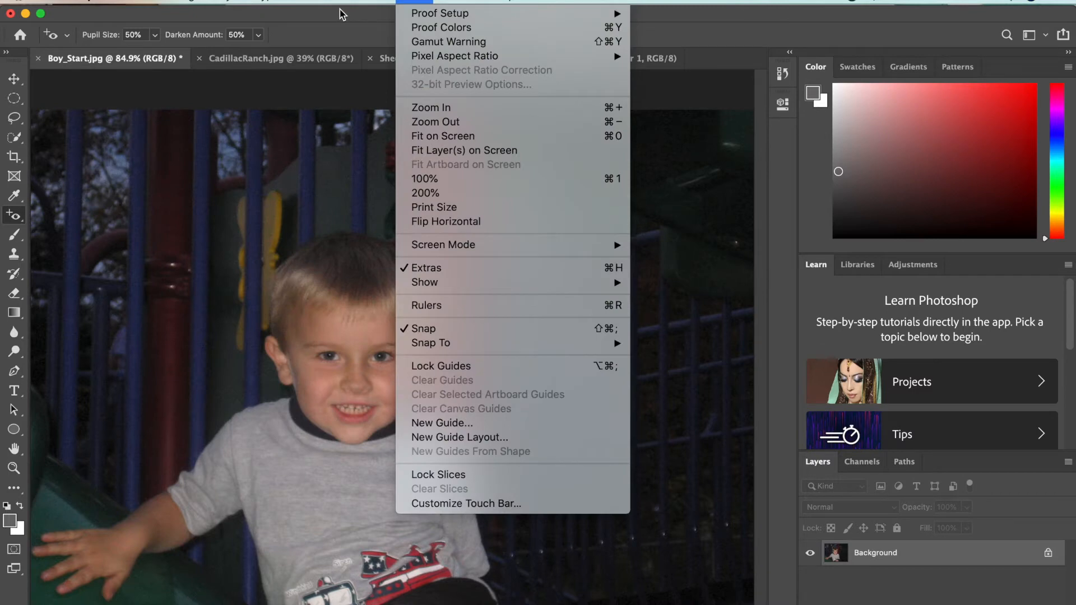
left_click(236, 49)
Step: Switch to CadillacRanch.jpg and choose the Sponge Tool in Saturate mode
left_click(238, 59)
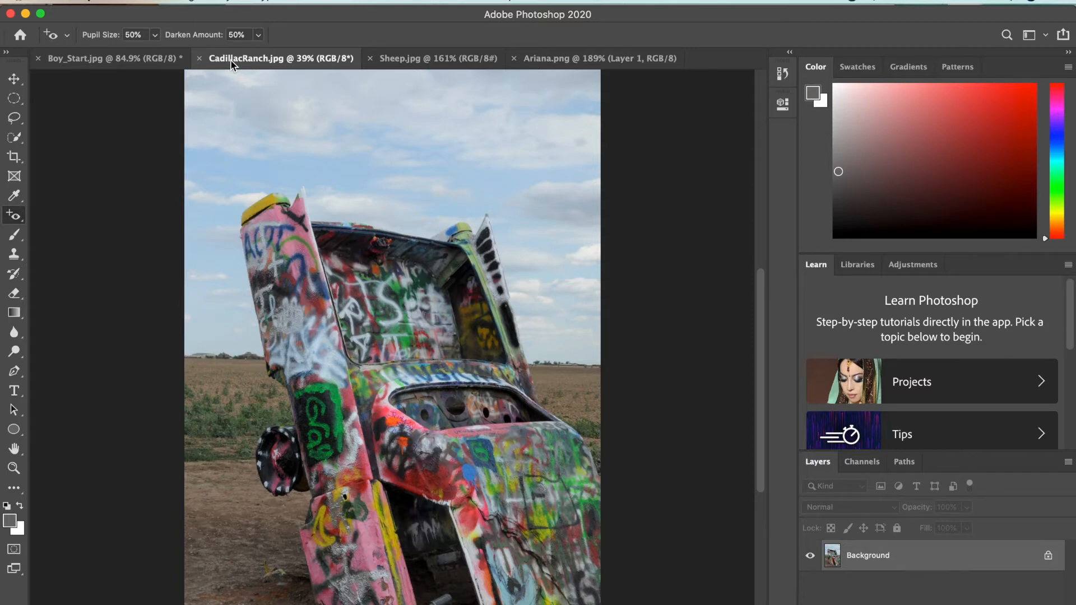
left_click(16, 356)
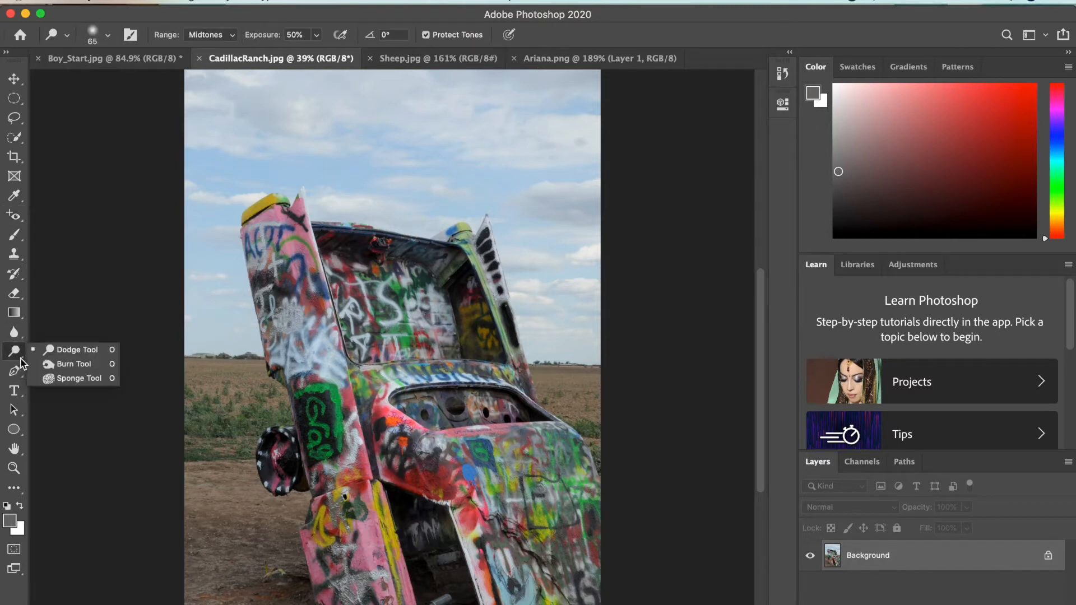
left_click(77, 379)
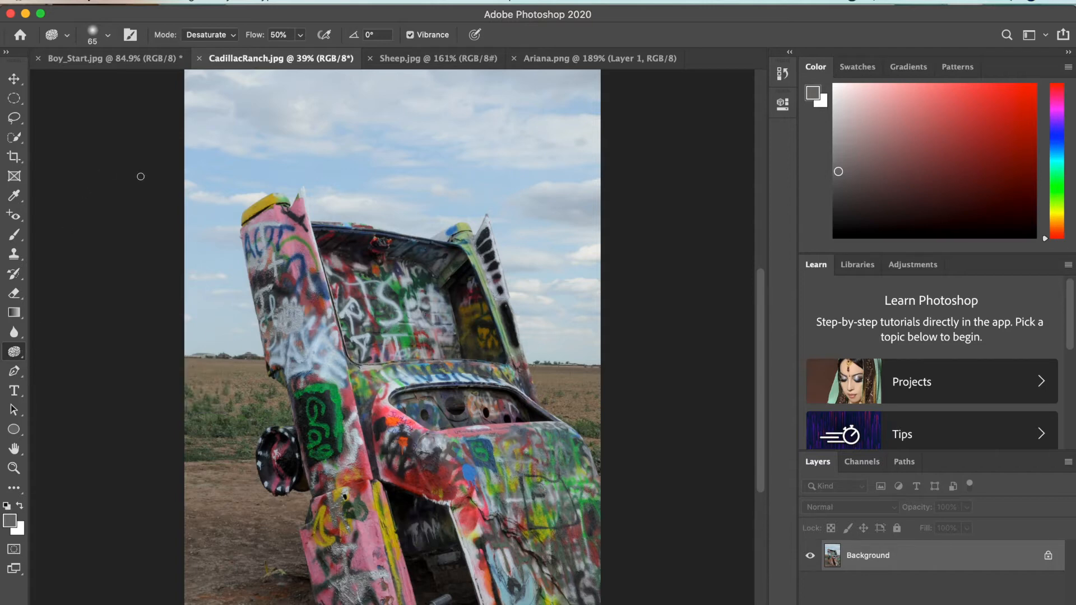
left_click(206, 37)
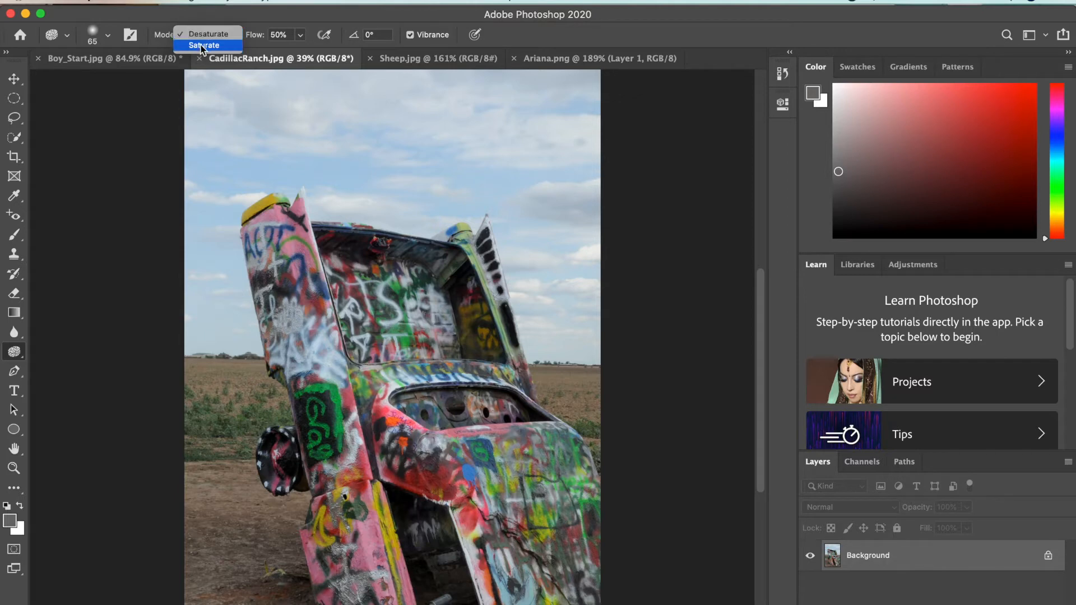
left_click(213, 47)
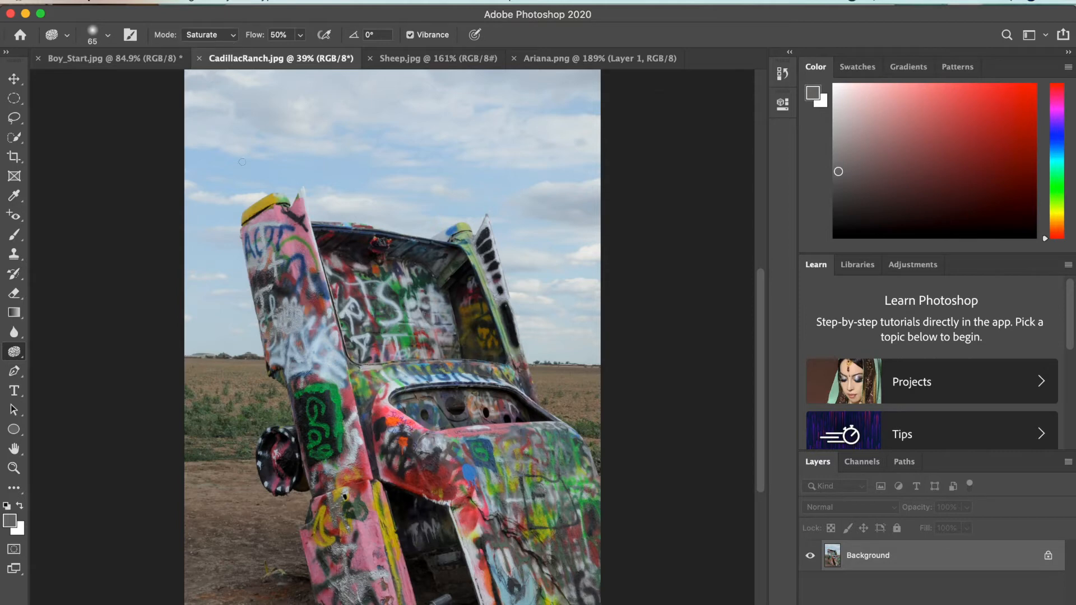
Step: Enlarge the Sponge Tool's brush to 500 px
left_click(107, 34)
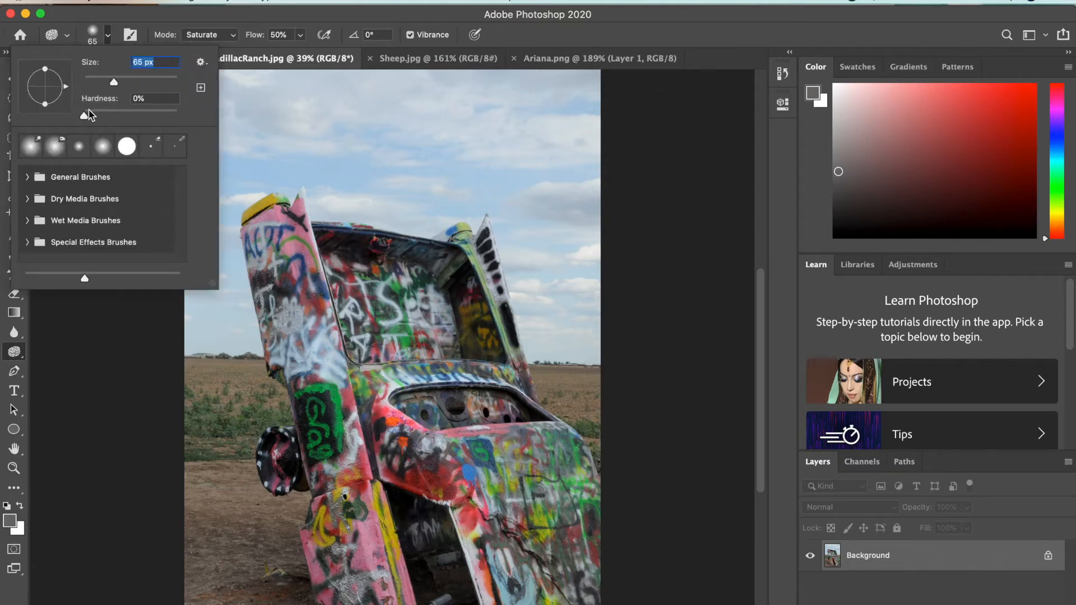
left_click(237, 134)
key("bracketright")
key("bracketright")
key("bracketright")
key("bracketright")
key("bracketright")
key("bracketright")
key("bracketright")
key("bracketright")
key("bracketright")
key("bracketright")
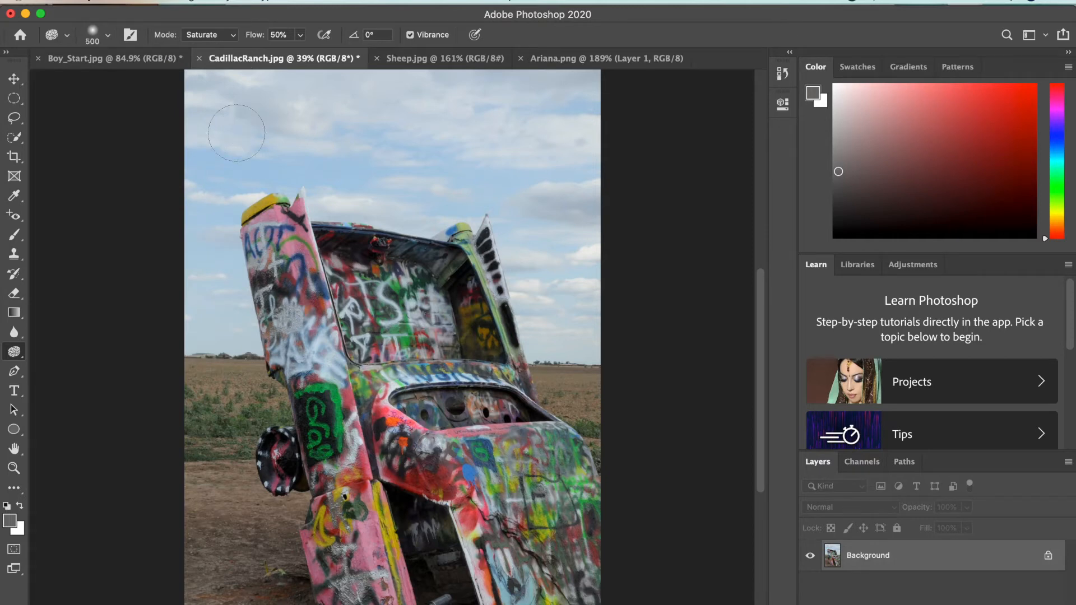
Step: Brush over the graffiti-covered car and the sky to saturate their colours
mouse_move(281, 255)
left_mouse_down()
mouse_move(297, 273)
mouse_move(302, 252)
mouse_move(281, 227)
mouse_move(298, 231)
mouse_move(310, 326)
mouse_move(301, 386)
mouse_move(327, 382)
mouse_move(318, 344)
left_mouse_up()
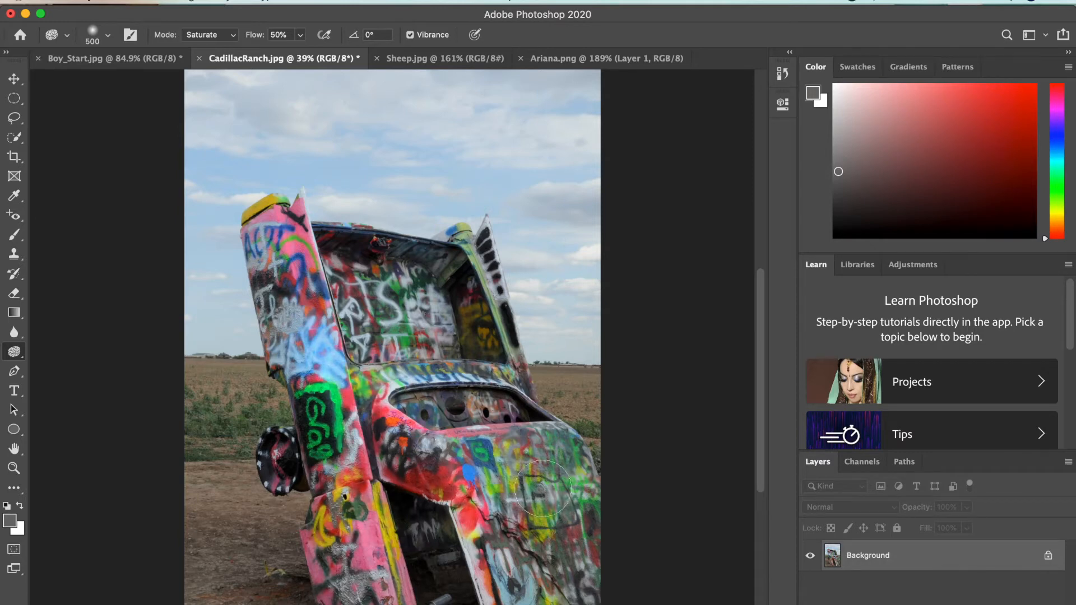
mouse_move(611, 479)
left_mouse_down()
mouse_move(577, 520)
mouse_move(569, 499)
mouse_move(554, 497)
mouse_move(562, 456)
mouse_move(508, 508)
mouse_move(517, 575)
mouse_move(530, 387)
mouse_move(415, 339)
mouse_move(456, 326)
mouse_move(462, 297)
mouse_move(465, 331)
mouse_move(408, 341)
mouse_move(414, 536)
mouse_move(438, 585)
mouse_move(488, 602)
mouse_move(423, 604)
left_mouse_up()
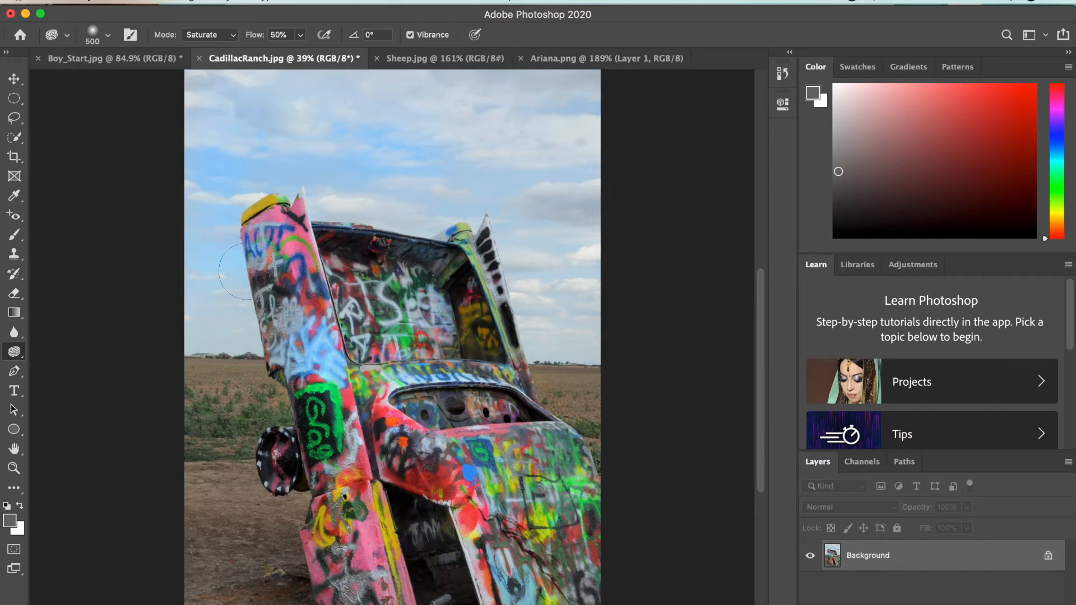
mouse_move(234, 292)
left_mouse_down()
mouse_move(227, 244)
mouse_move(212, 270)
mouse_move(218, 199)
mouse_move(231, 208)
mouse_move(265, 148)
mouse_move(354, 163)
mouse_move(349, 203)
mouse_move(407, 139)
mouse_move(423, 163)
mouse_move(465, 152)
mouse_move(455, 141)
mouse_move(478, 189)
mouse_move(489, 174)
mouse_move(506, 192)
mouse_move(521, 135)
mouse_move(494, 149)
mouse_move(513, 116)
mouse_move(546, 107)
mouse_move(567, 110)
mouse_move(541, 219)
mouse_move(552, 170)
mouse_move(577, 339)
mouse_move(568, 316)
mouse_move(539, 314)
mouse_move(538, 263)
mouse_move(568, 117)
mouse_move(555, 117)
mouse_move(562, 97)
mouse_move(584, 94)
mouse_move(485, 86)
mouse_move(408, 102)
mouse_move(456, 88)
mouse_move(406, 217)
mouse_move(505, 177)
mouse_move(510, 256)
mouse_move(497, 325)
mouse_move(510, 326)
mouse_move(513, 267)
mouse_move(499, 287)
mouse_move(514, 280)
mouse_move(498, 224)
mouse_move(520, 199)
mouse_move(398, 237)
mouse_move(294, 185)
mouse_move(254, 206)
mouse_move(233, 145)
mouse_move(188, 286)
mouse_move(213, 294)
mouse_move(205, 309)
mouse_move(228, 313)
left_mouse_up()
mouse_move(255, 97)
left_mouse_down()
mouse_move(586, 87)
mouse_move(571, 247)
mouse_move(586, 285)
left_mouse_up()
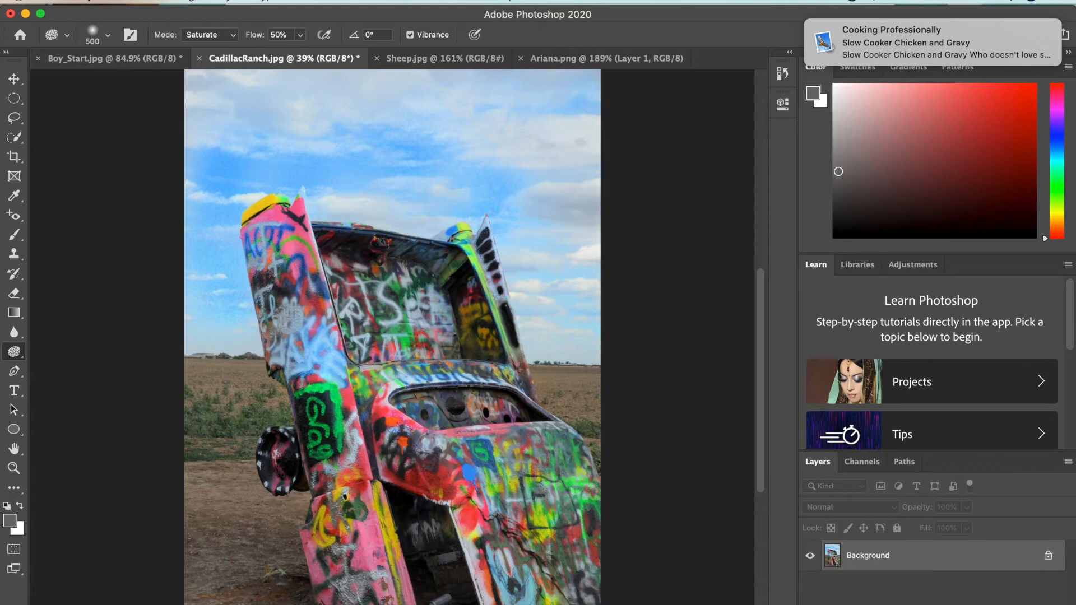
left_click(1027, 30)
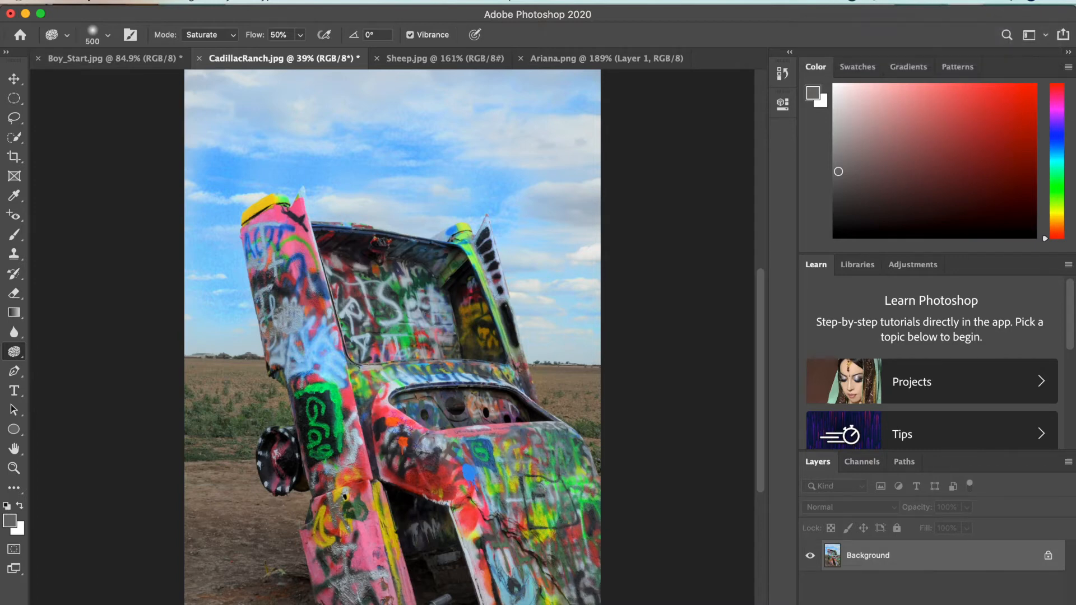
Step: Desaturate the field and dirt around the car using the Sponge Tool in Desaturate mode with the brush enlarged to 700 px
scroll(319, 481, "down", 3)
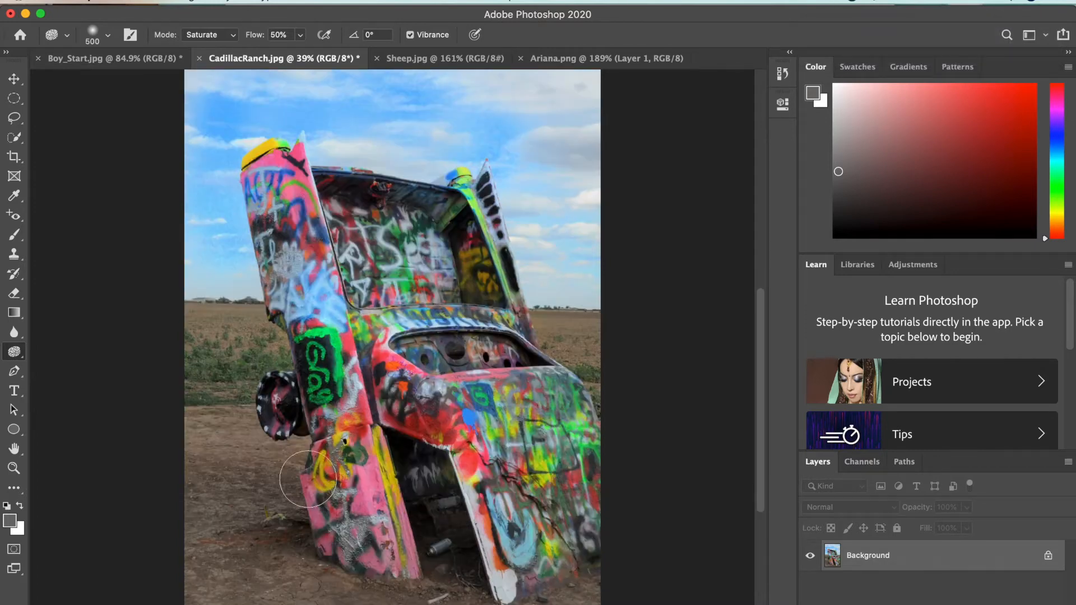
left_click(231, 35)
left_click(205, 23)
mouse_move(211, 314)
left_mouse_down()
mouse_move(265, 324)
mouse_move(240, 295)
mouse_move(212, 303)
left_mouse_up()
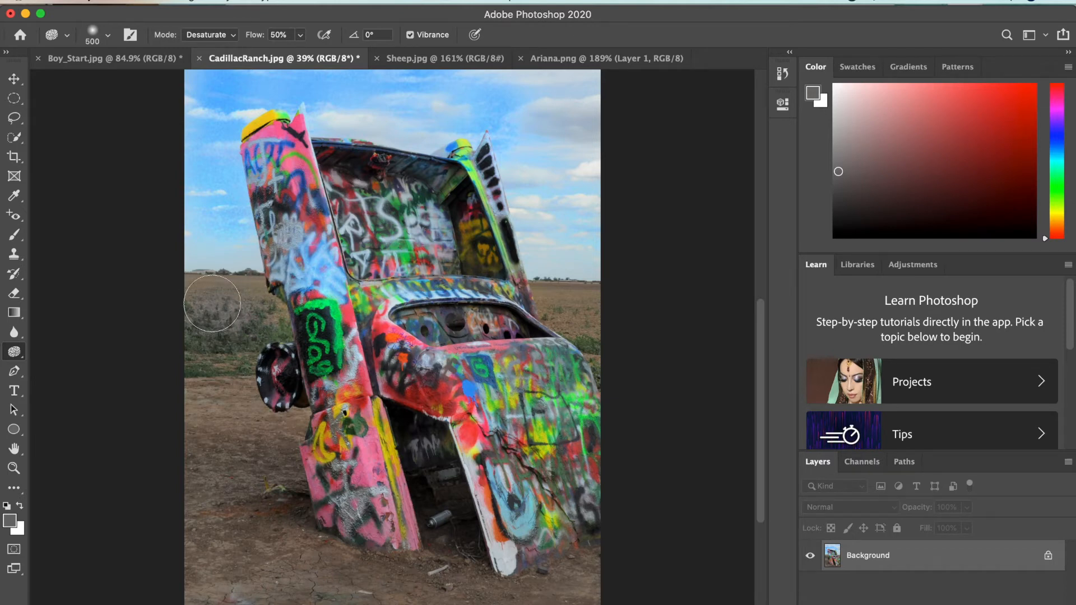
key("bracketright")
key("bracketright")
mouse_move(203, 582)
left_mouse_down()
mouse_move(270, 572)
mouse_move(270, 496)
mouse_move(219, 423)
mouse_move(204, 370)
mouse_move(230, 314)
mouse_move(249, 320)
mouse_move(227, 390)
mouse_move(264, 428)
mouse_move(276, 423)
mouse_move(263, 582)
mouse_move(248, 582)
mouse_move(332, 558)
mouse_move(418, 599)
mouse_move(582, 588)
left_mouse_up()
scroll(426, 583, "up", 3)
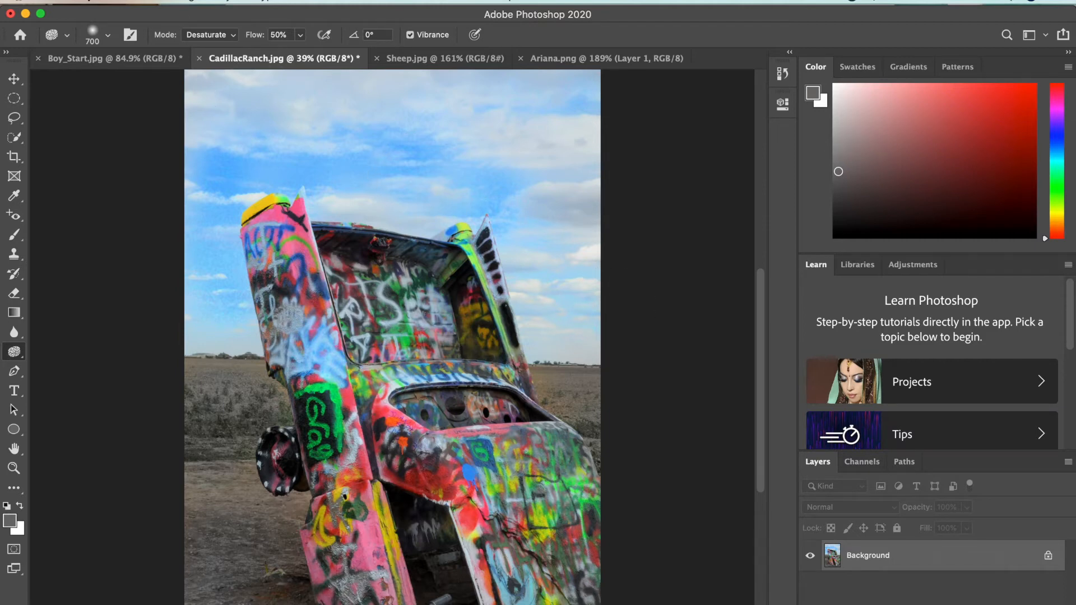
left_click(117, 1)
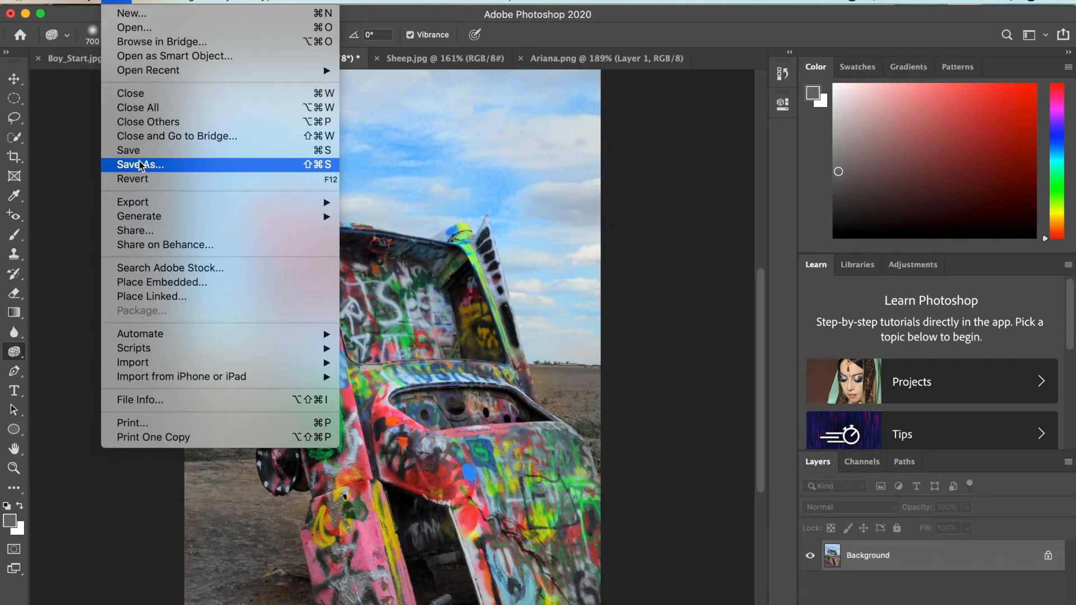
left_click(83, 20)
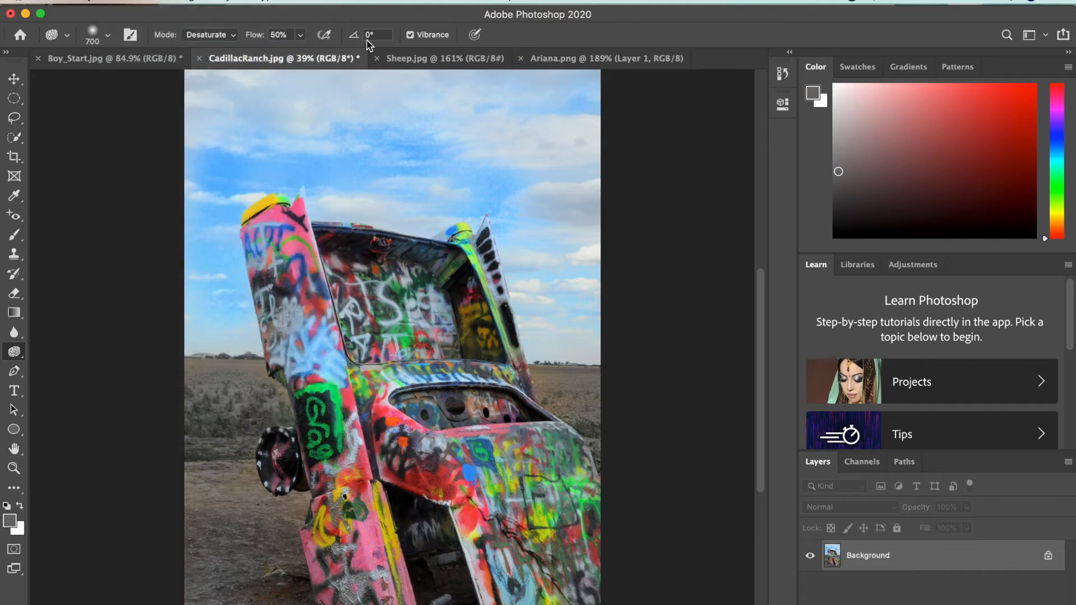
Step: Switch to Sheep.jpg and choose the Content-Aware Move Tool in Move mode
left_click(446, 57)
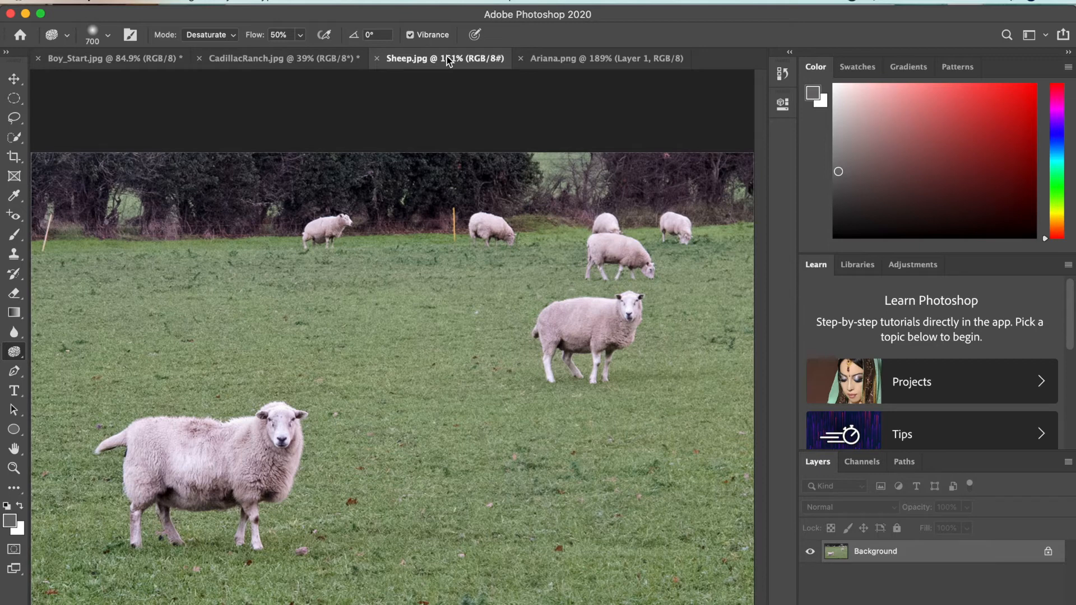
left_click(25, 222)
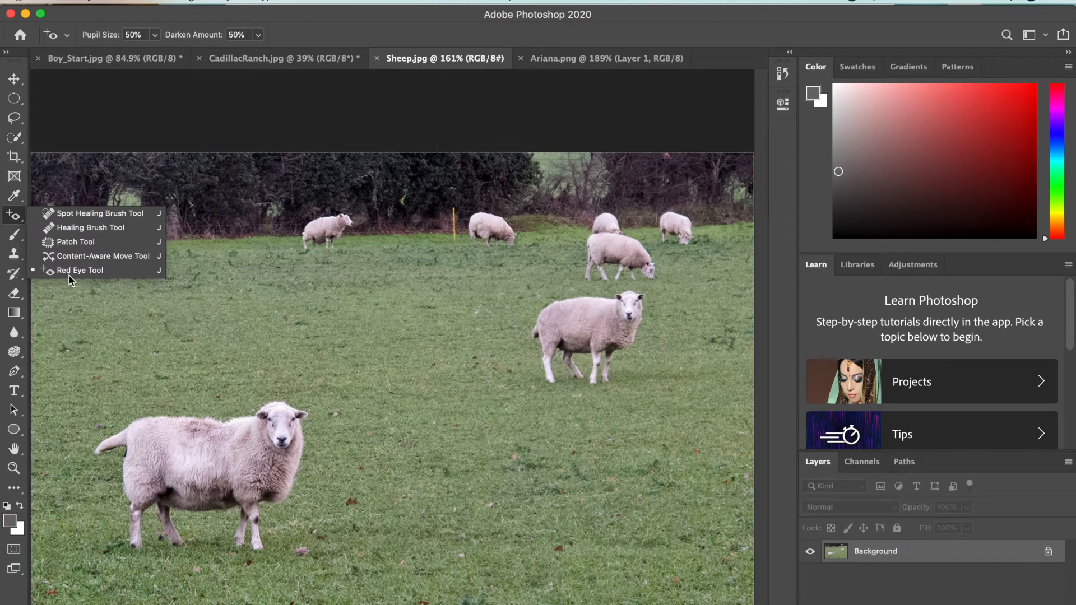
left_click(97, 256)
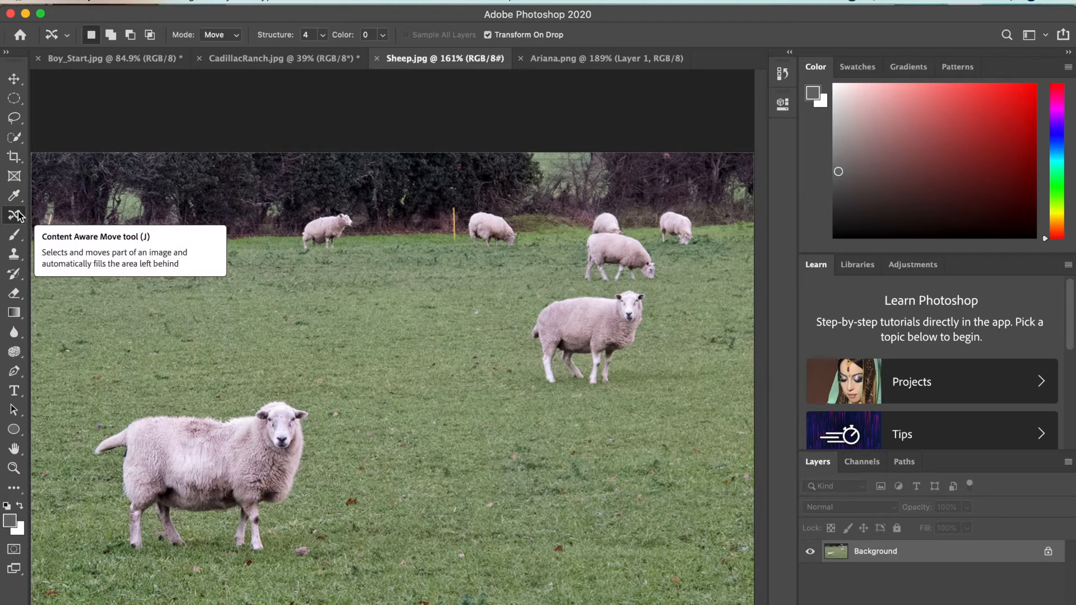
left_click(224, 35)
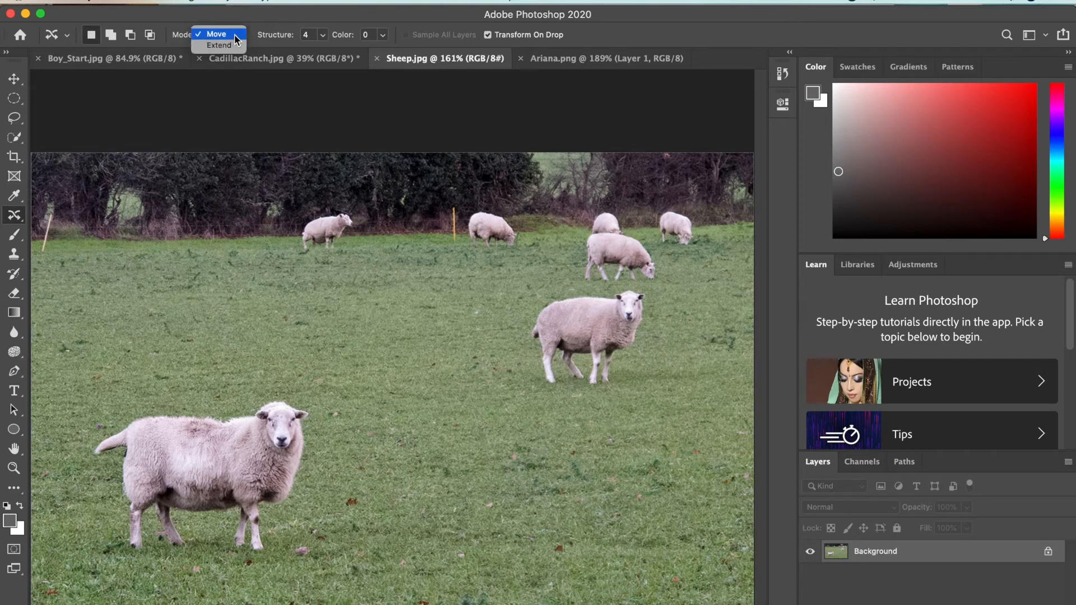
left_click(229, 38)
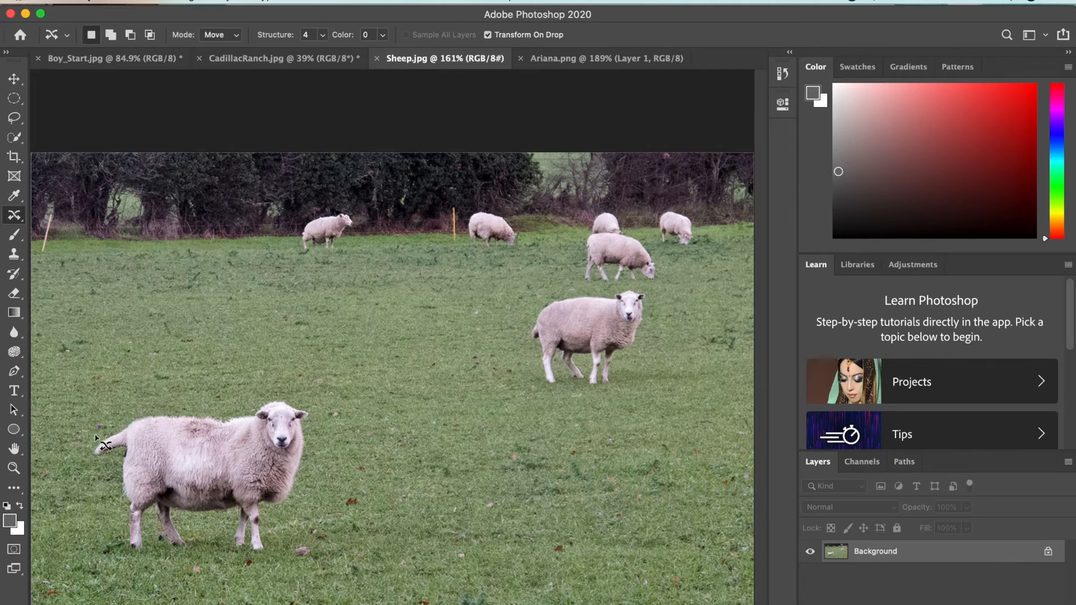
Step: Outline the large foreground sheep, move it across the grass to below the standing sheep, apply the move and deselect
mouse_move(99, 427)
left_mouse_down()
mouse_move(305, 391)
mouse_move(326, 398)
mouse_move(329, 429)
mouse_move(320, 472)
mouse_move(280, 525)
mouse_move(280, 552)
mouse_move(259, 568)
mouse_move(217, 574)
mouse_move(203, 561)
mouse_move(120, 563)
mouse_move(113, 476)
mouse_move(83, 462)
mouse_move(102, 425)
left_mouse_up()
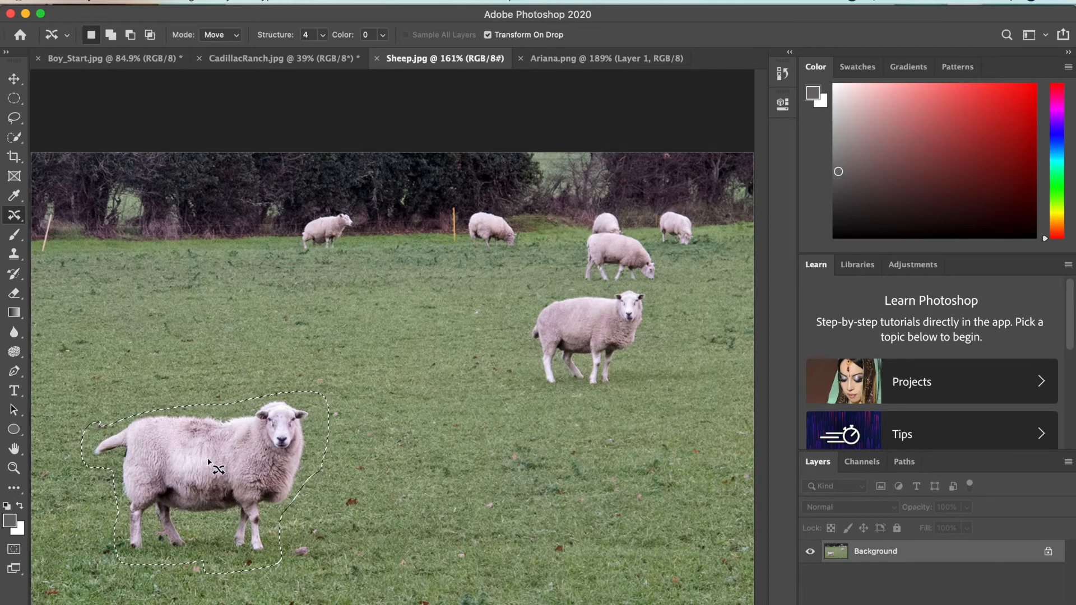
left_click_drag(247, 466, 594, 470)
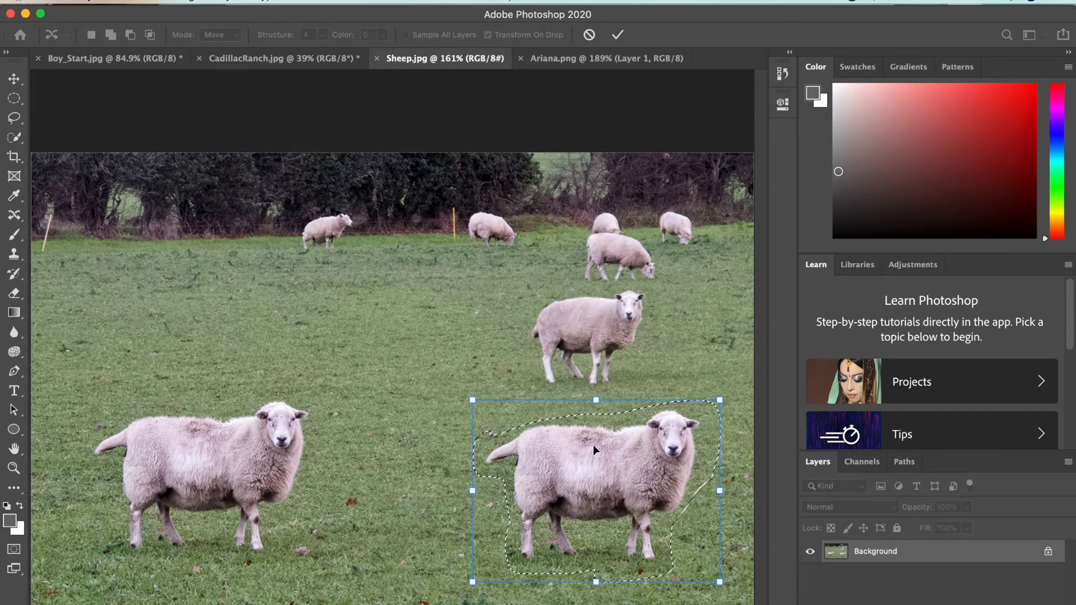
left_click(619, 34)
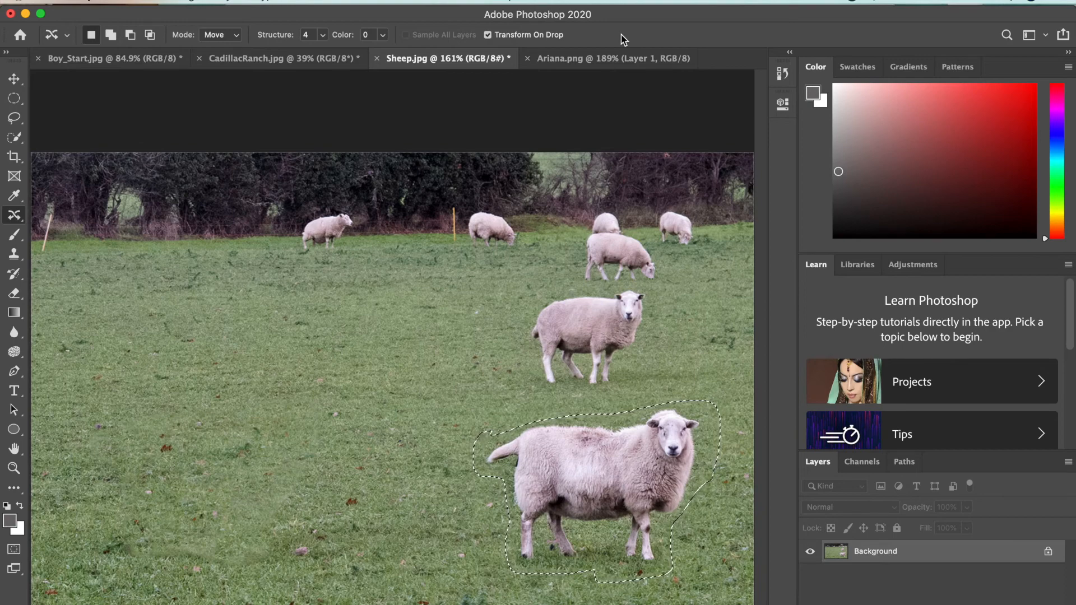
left_click(312, 1)
left_click(313, 28)
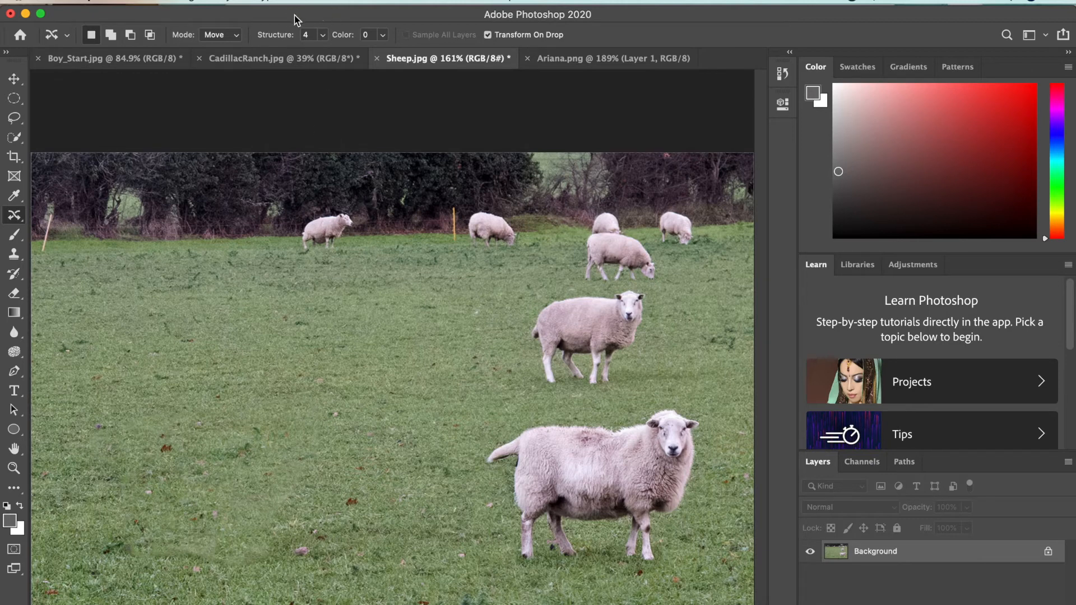
Step: Set the Content-Aware Move Tool to Extend mode and outline the middle sheep standing behind the large foreground sheep
left_click(228, 39)
left_click_drag(571, 289, 626, 294)
key("super+d")
left_click_drag(559, 285, 629, 288)
Step: Place a copy of the outlined sheep on the lower-left grass, enlarge it to nearly the foreground sheep's size, apply and deselect
mouse_move(526, 311)
left_mouse_down()
mouse_move(540, 390)
mouse_move(564, 398)
mouse_move(631, 379)
mouse_move(654, 343)
mouse_move(659, 298)
mouse_move(636, 285)
mouse_move(551, 294)
mouse_move(524, 322)
mouse_move(566, 333)
mouse_move(338, 399)
mouse_move(273, 433)
mouse_move(213, 508)
mouse_move(167, 522)
left_mouse_up()
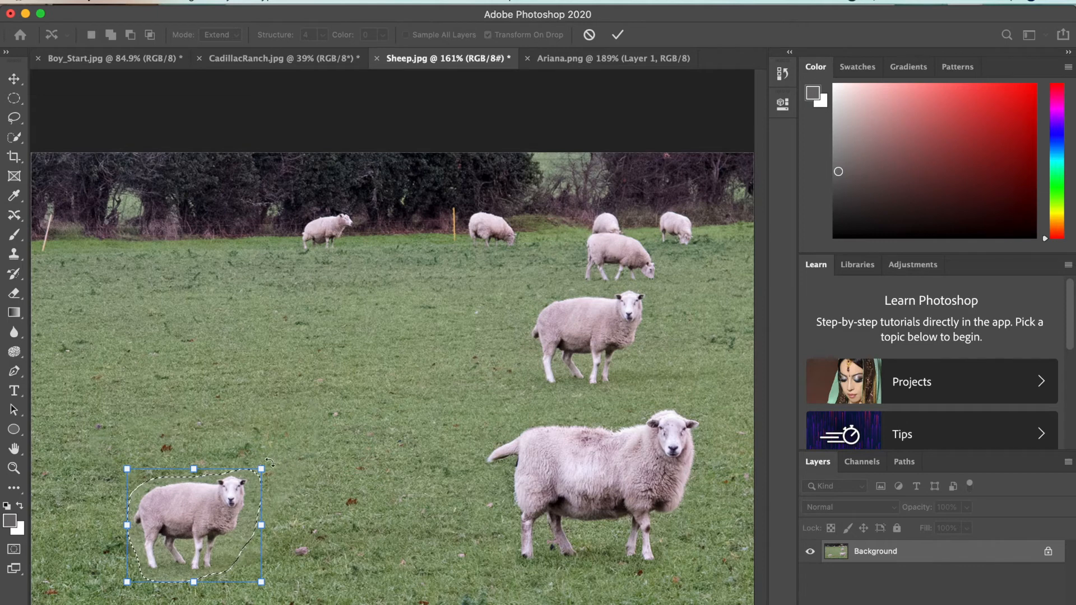
left_click_drag(260, 461, 339, 414)
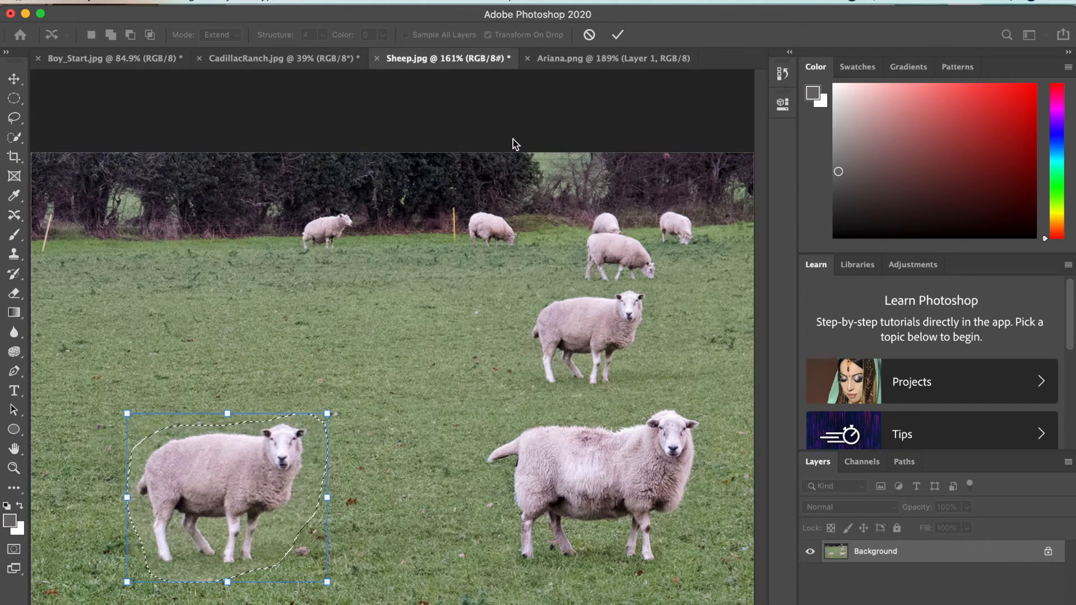
left_click(617, 35)
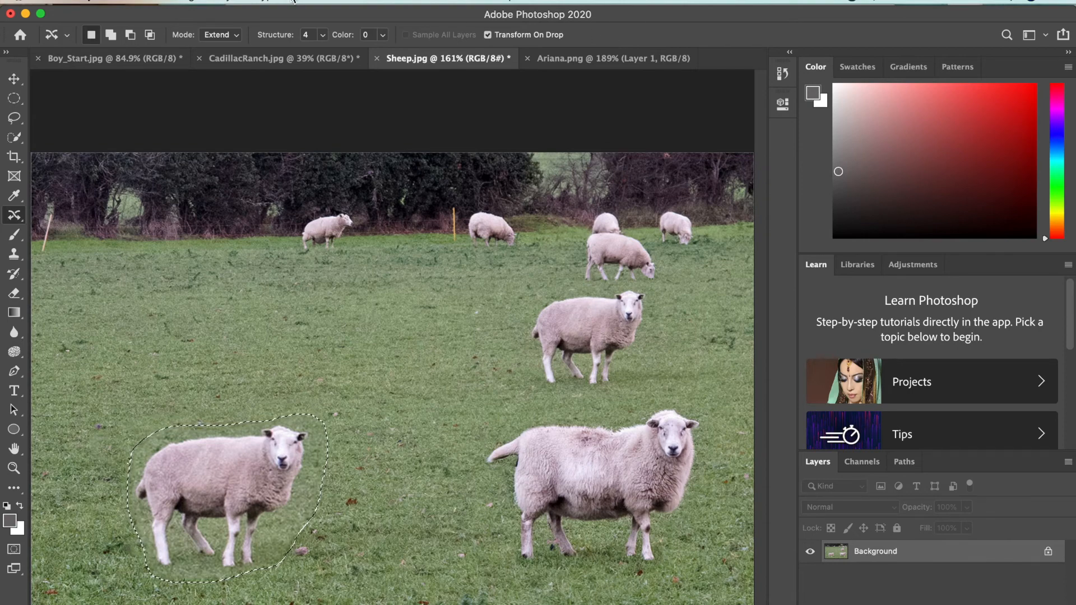
left_click(303, 3)
left_click(306, 26)
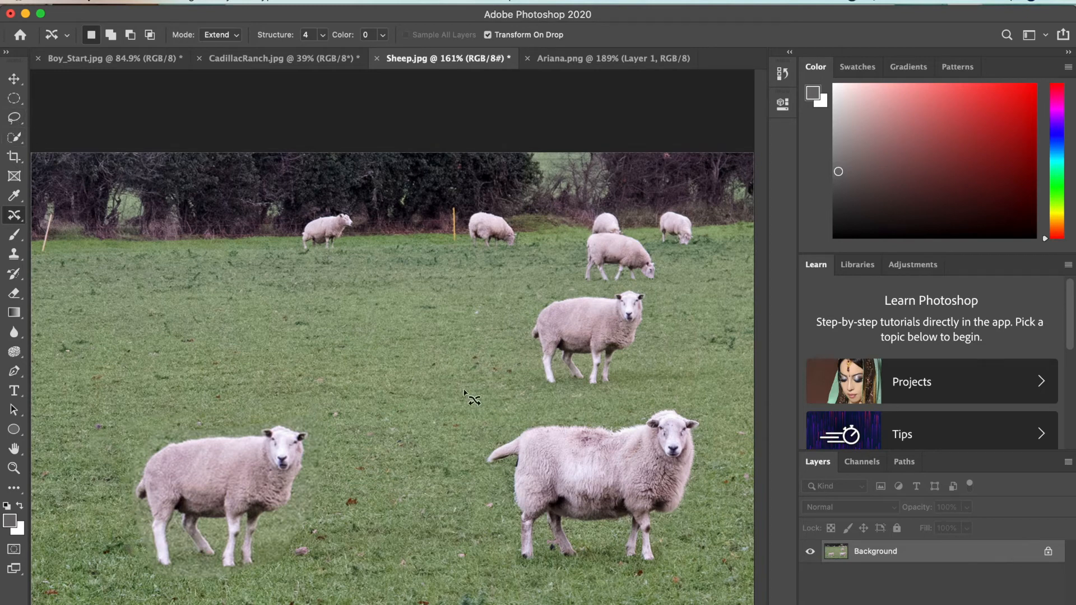
Step: Outline the large foreground sheep and place a smaller copy of it at the left of the field, above the enlarged duplicate
mouse_move(481, 426)
left_mouse_down()
mouse_move(587, 416)
mouse_move(662, 390)
mouse_move(685, 398)
mouse_move(704, 457)
mouse_move(667, 568)
mouse_move(512, 560)
mouse_move(470, 476)
mouse_move(484, 425)
left_mouse_up()
mouse_move(575, 469)
left_mouse_down()
mouse_move(231, 264)
mouse_move(190, 312)
mouse_move(151, 325)
left_mouse_up()
left_click_drag(281, 248, 189, 323)
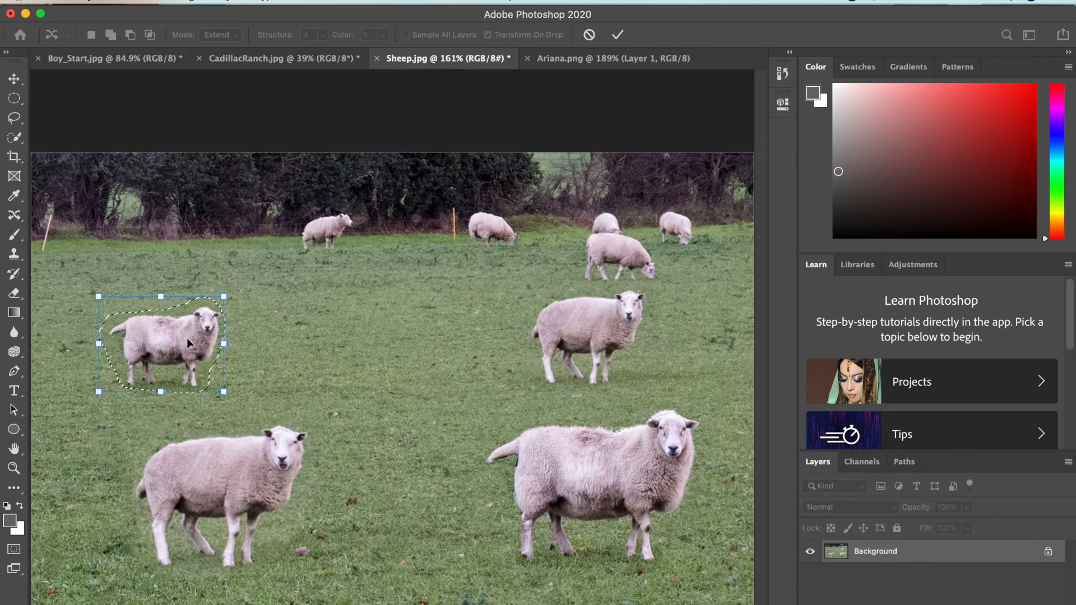
mouse_move(180, 339)
left_mouse_down()
mouse_move(236, 337)
mouse_move(159, 345)
left_mouse_up()
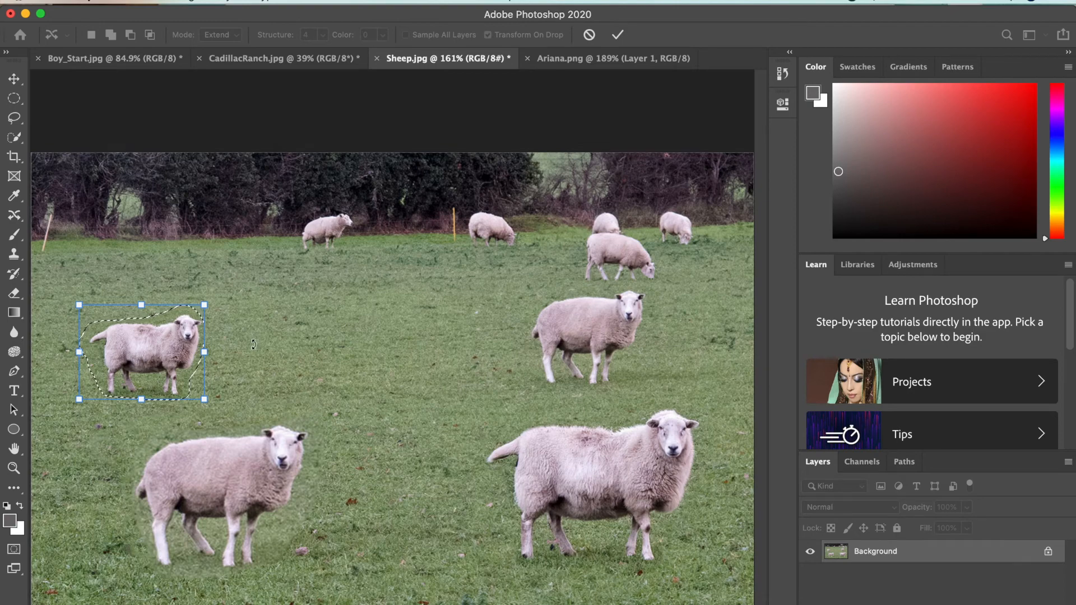
left_click(618, 34)
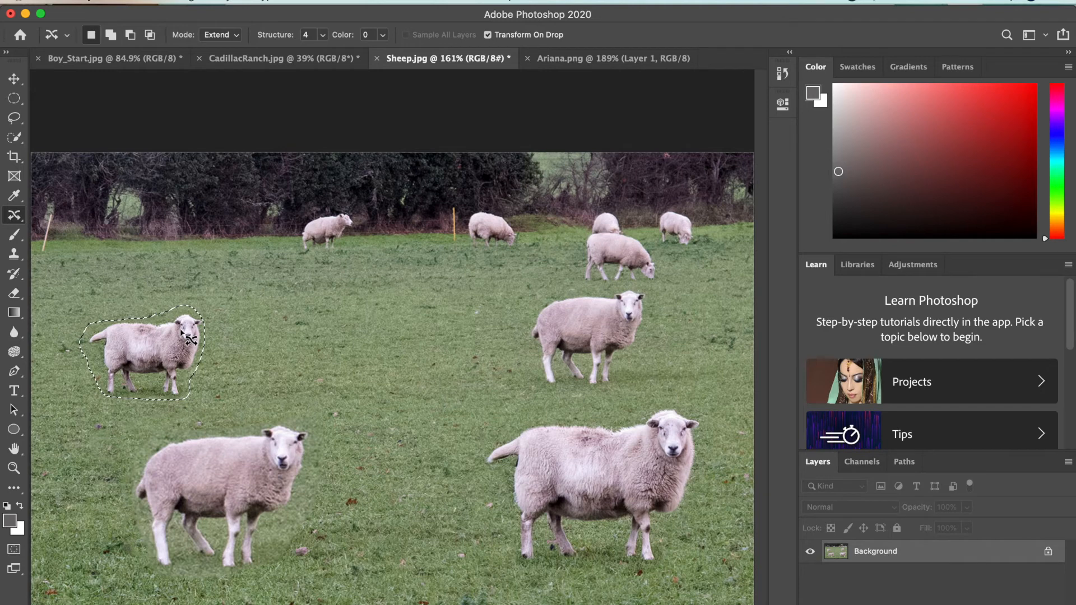
Step: Duplicate the still-selected small sheep twice across the middle of the field, slightly reduced, in a row below the distant sheep
left_click_drag(182, 331, 331, 314)
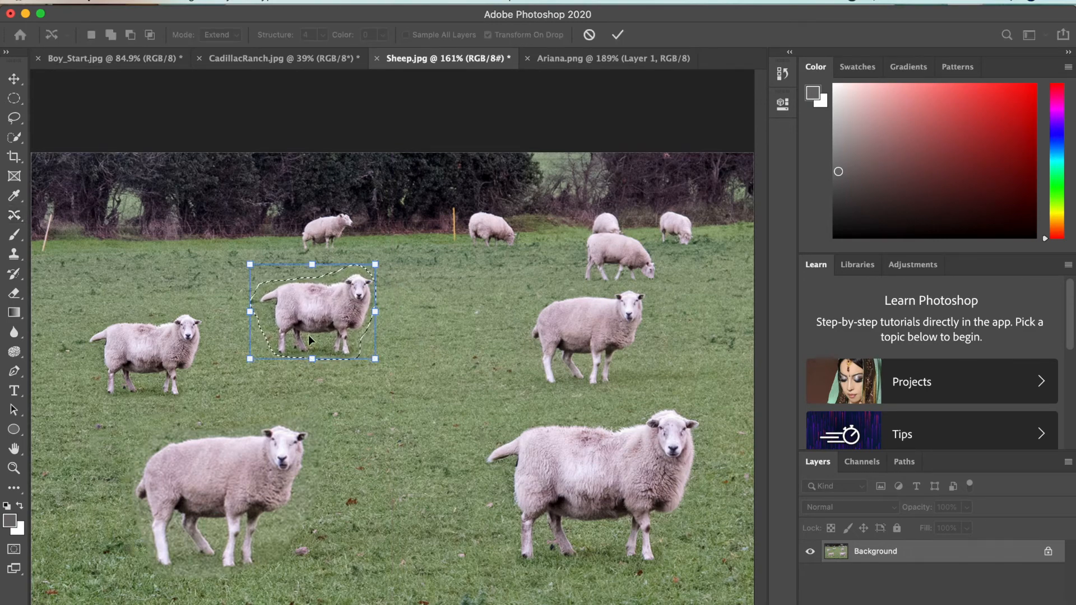
left_click_drag(374, 358, 357, 345)
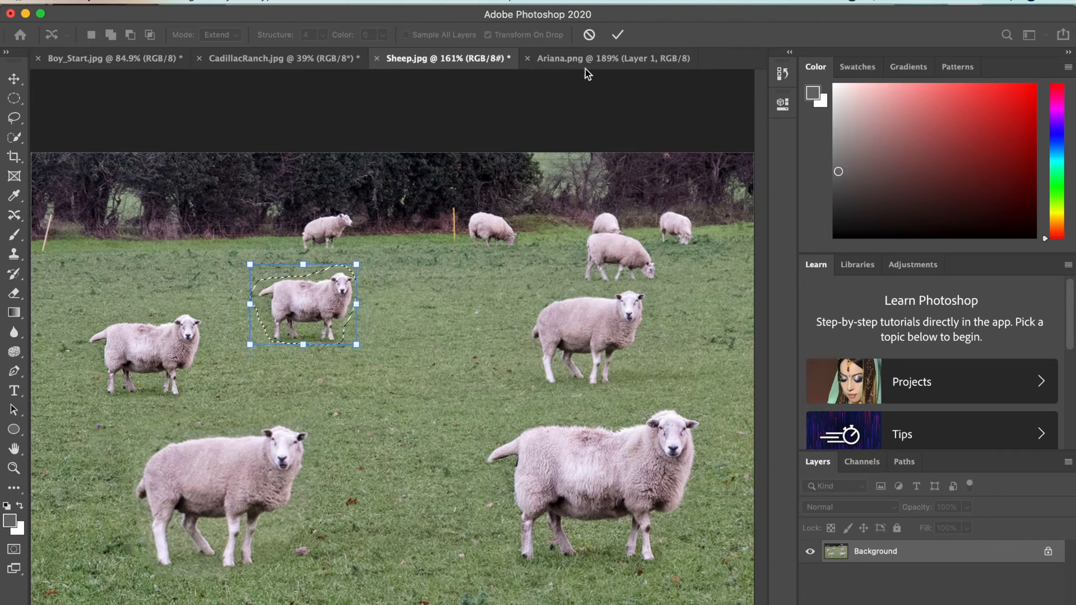
left_click(617, 34)
left_click_drag(343, 303, 497, 302)
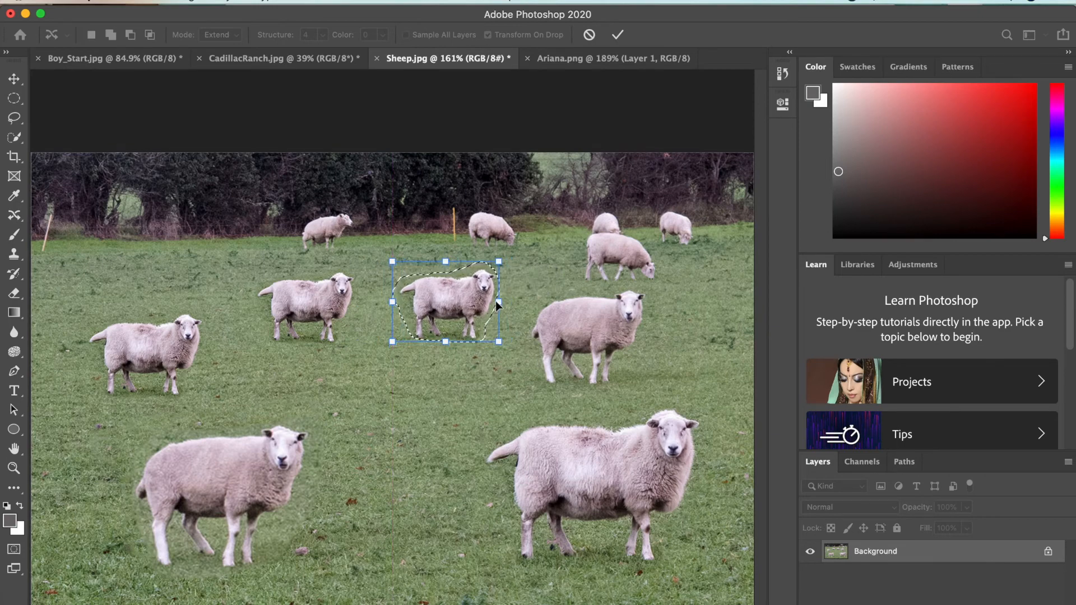
left_click(616, 36)
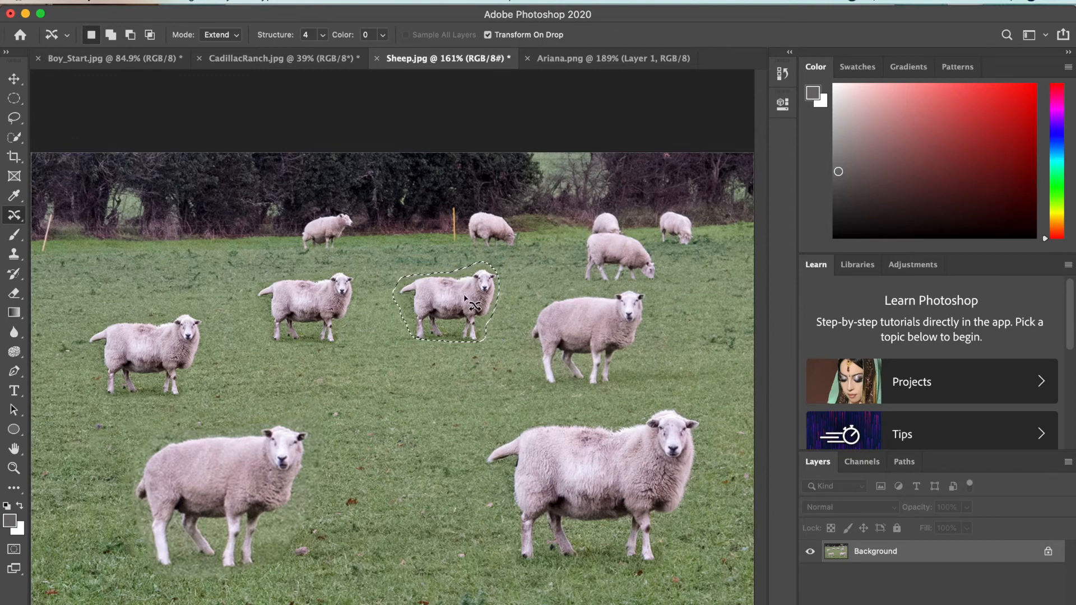
Step: Add another copy of the selected sheep below and between the last two duplicates, enlarge it slightly, apply and deselect
left_click_drag(471, 305, 371, 368)
left_click_drag(402, 414, 415, 424)
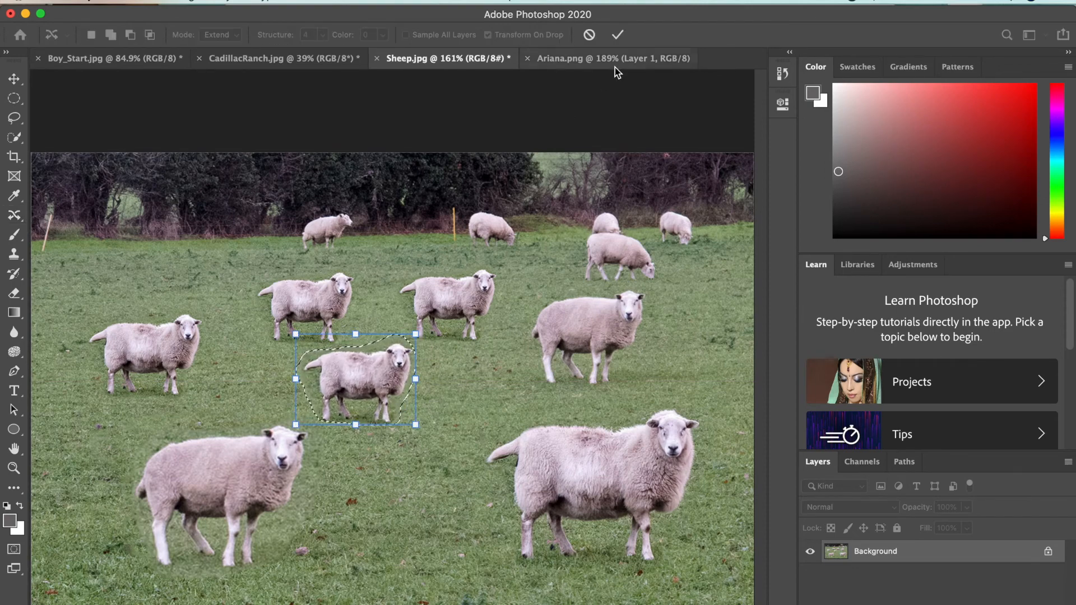
left_click(617, 35)
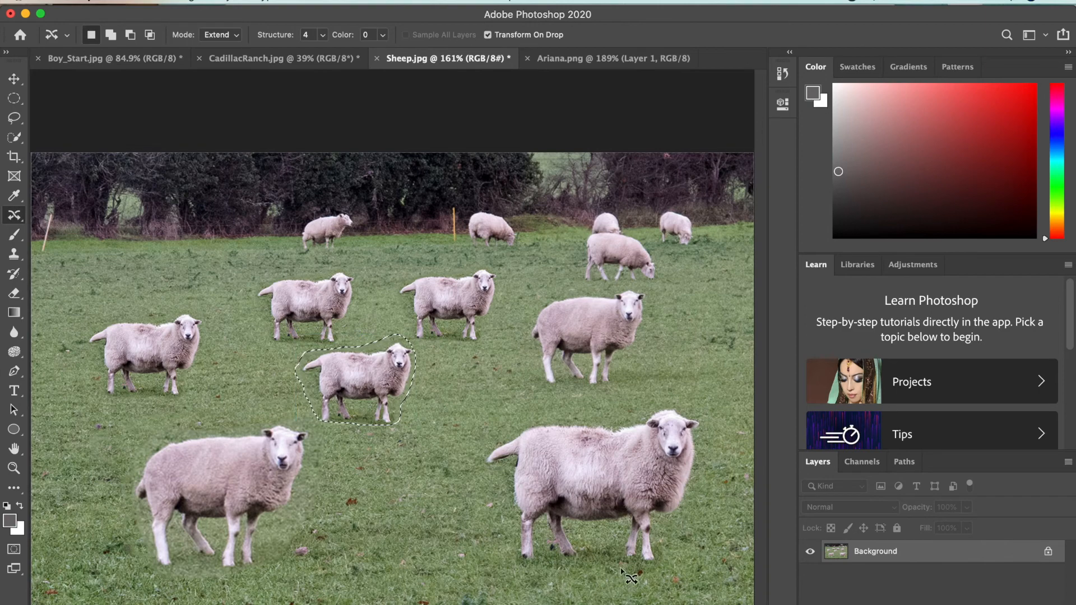
key("super+d")
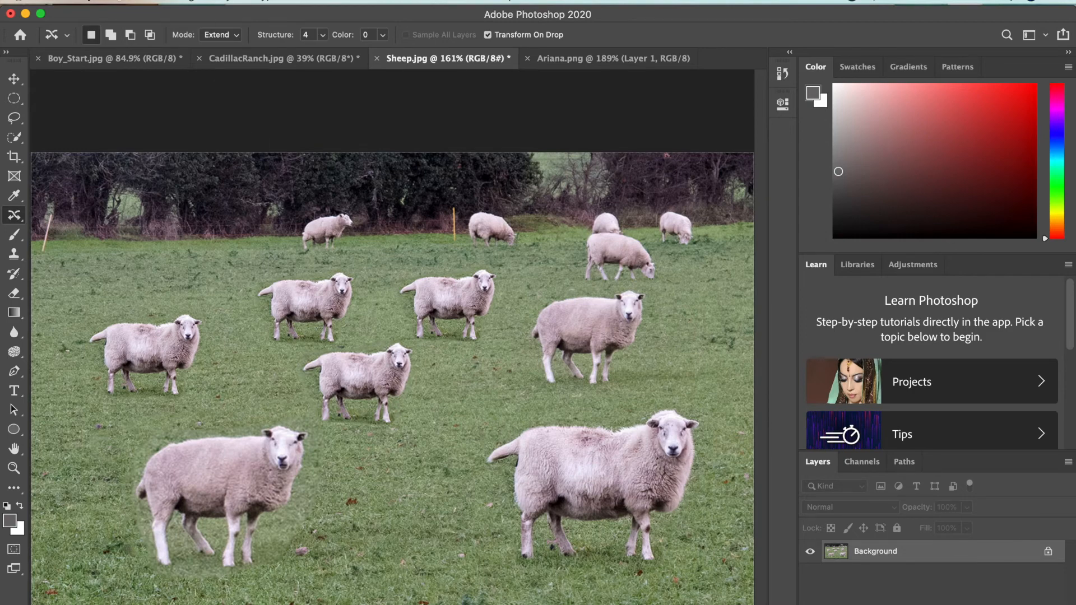
left_click(116, 1)
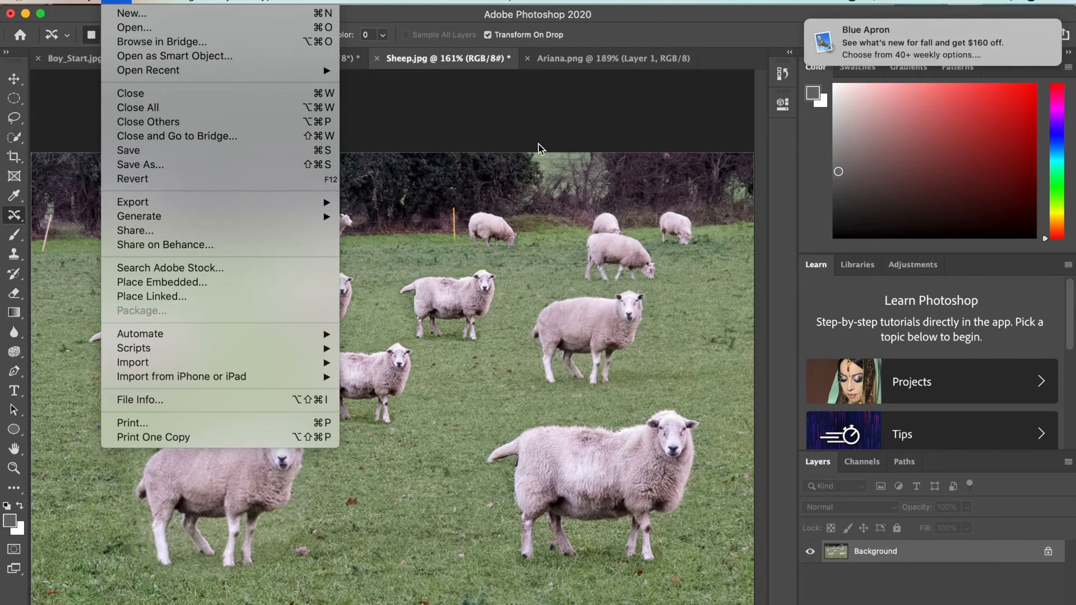
left_click(1058, 28)
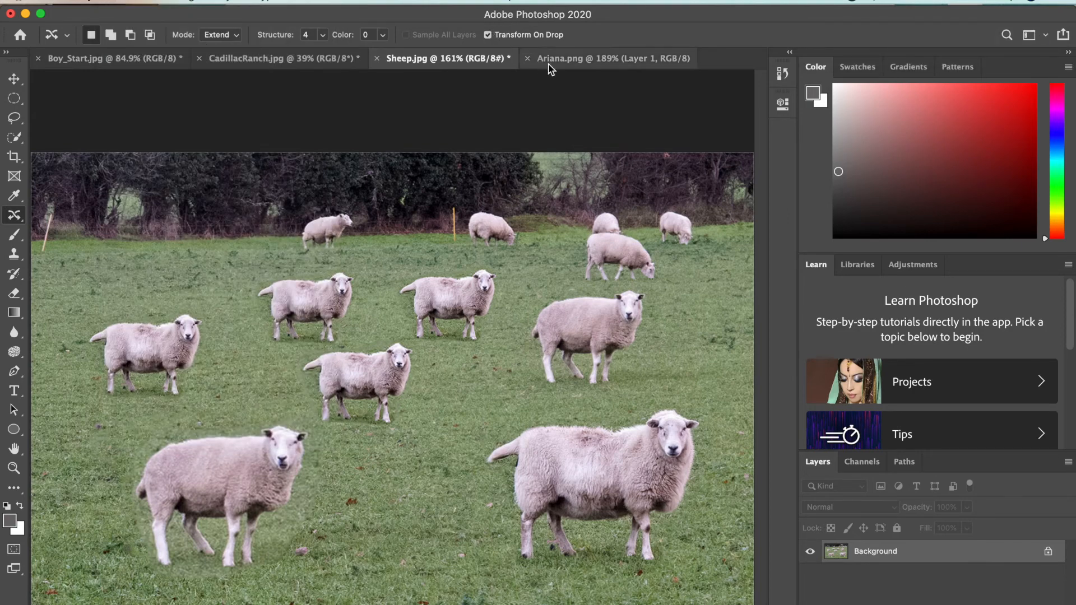
Step: Switch to Ariana.png and open the Liquify filter on Layer 1, viewing the figure at 200%
left_click(569, 66)
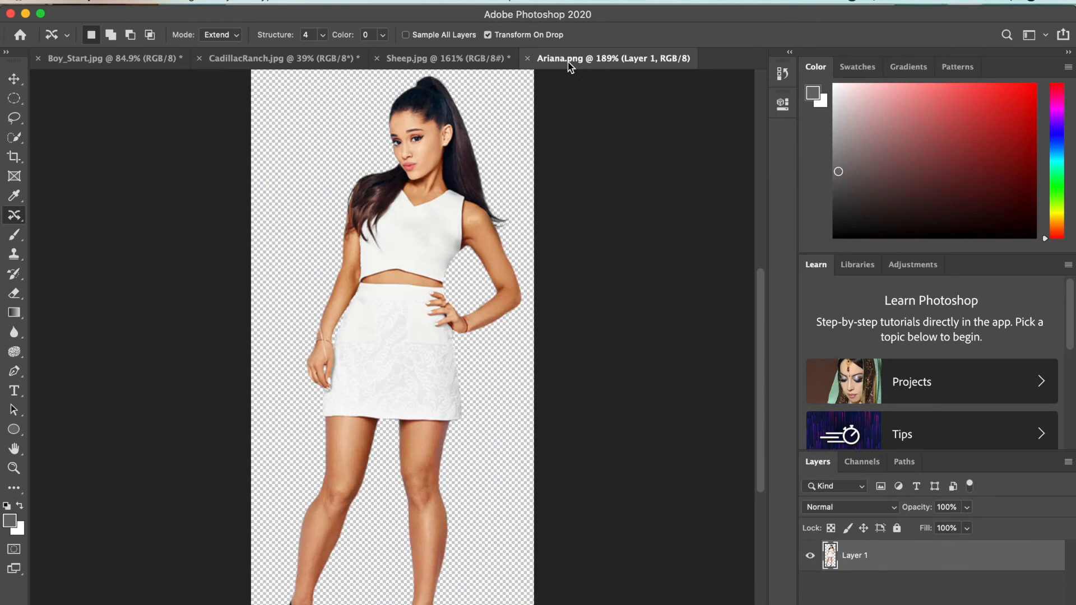
key("super+1")
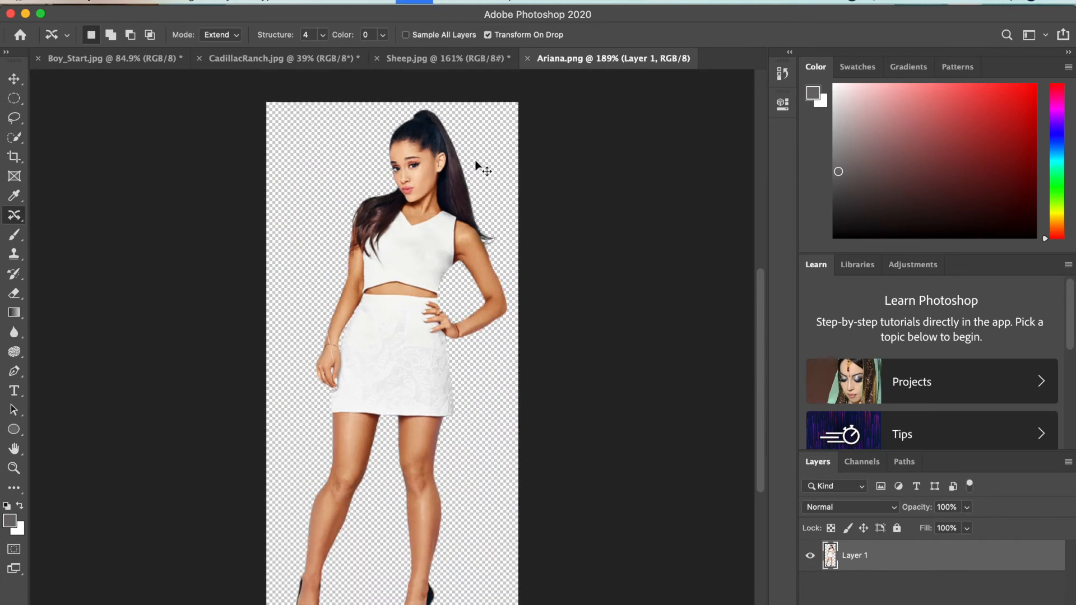
key("super+plus")
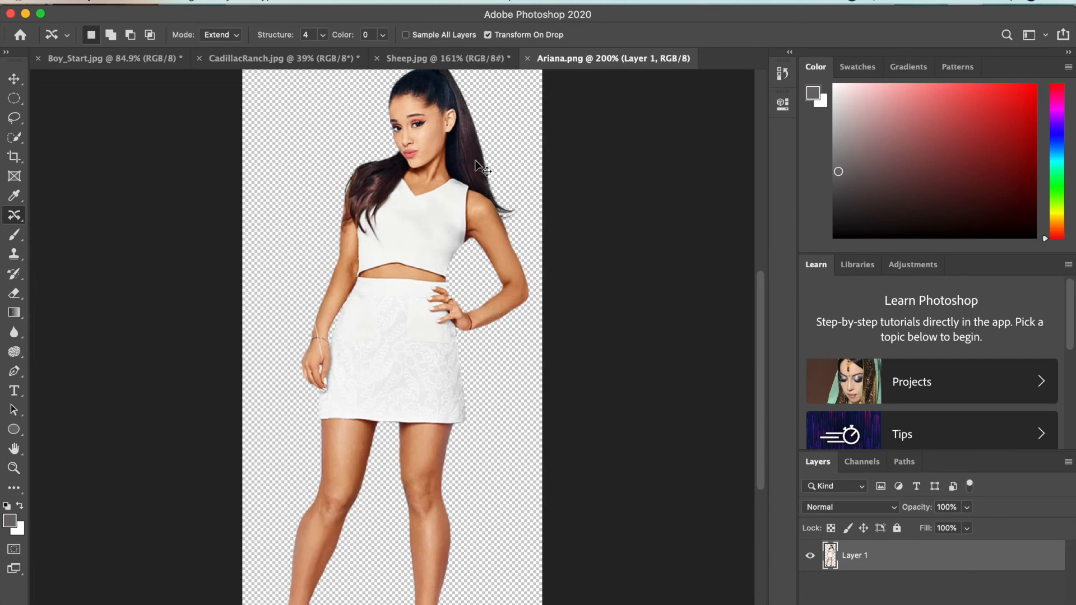
key("super+minus")
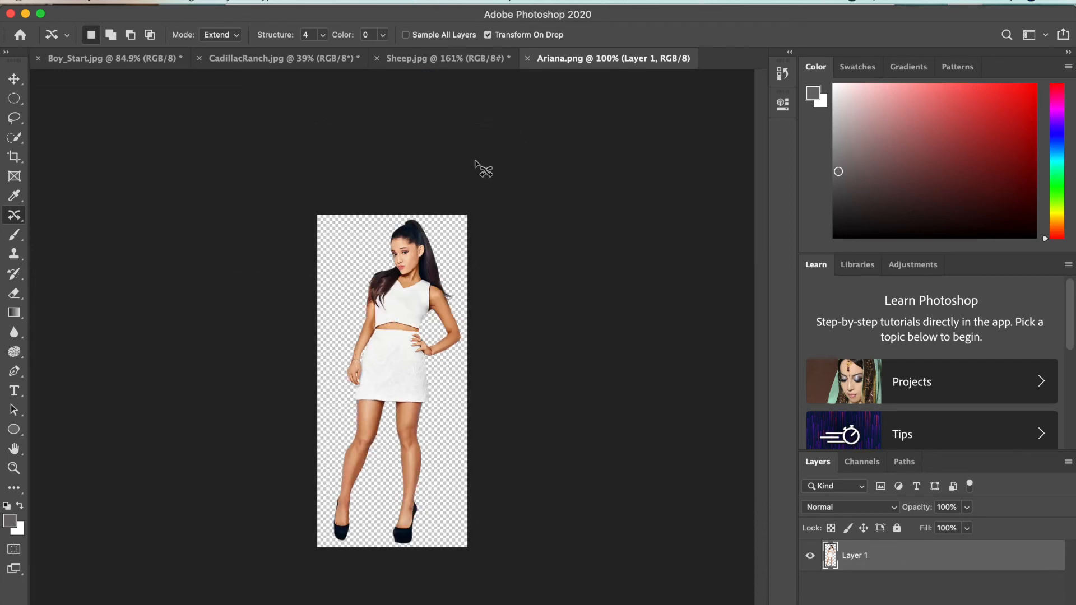
key("super+plus")
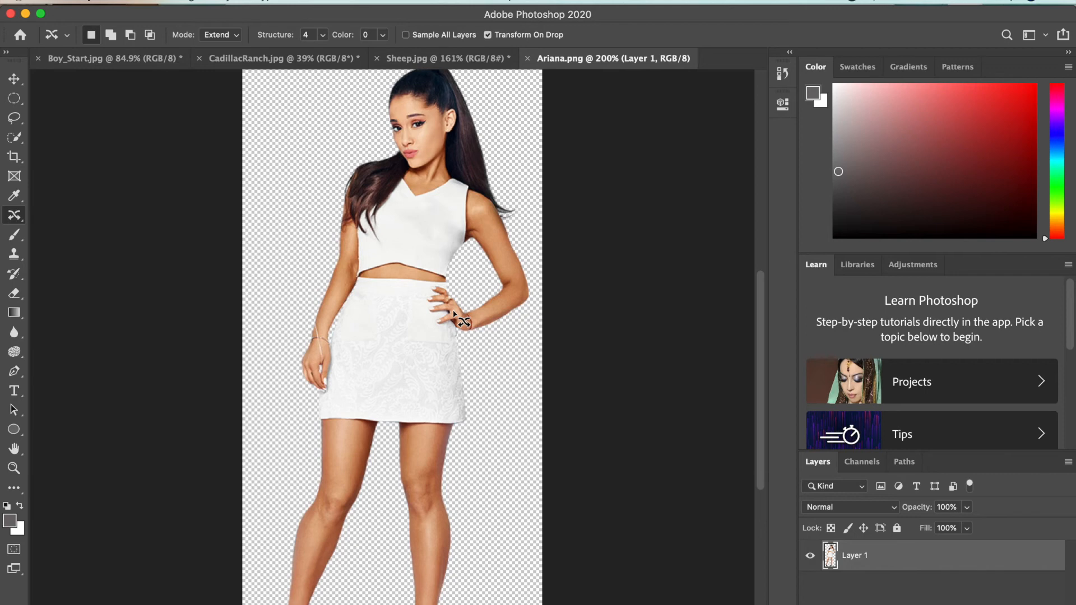
left_click(348, 2)
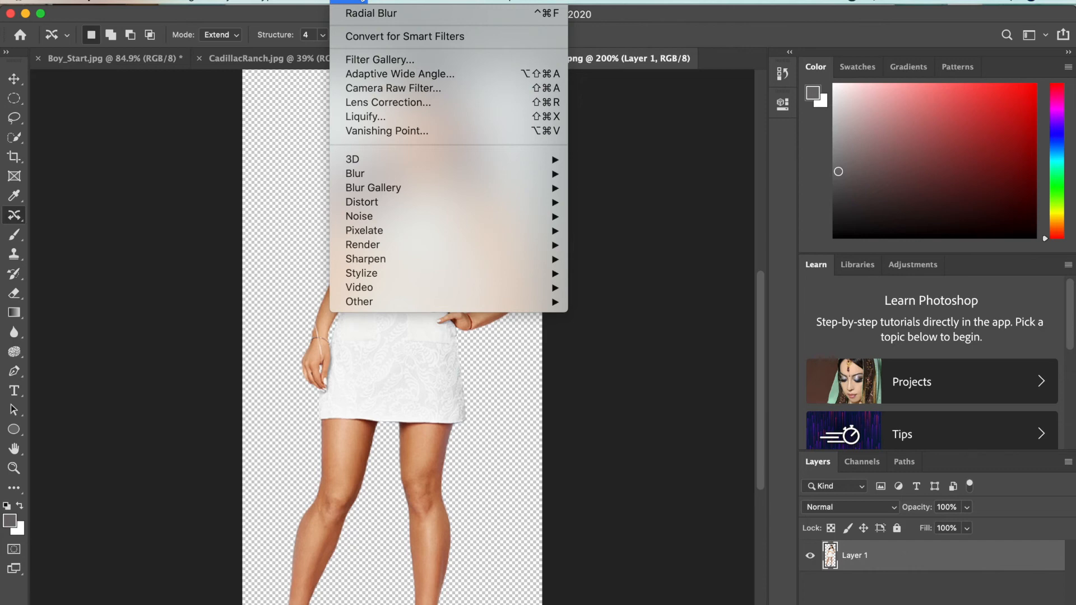
mouse_move(414, 1)
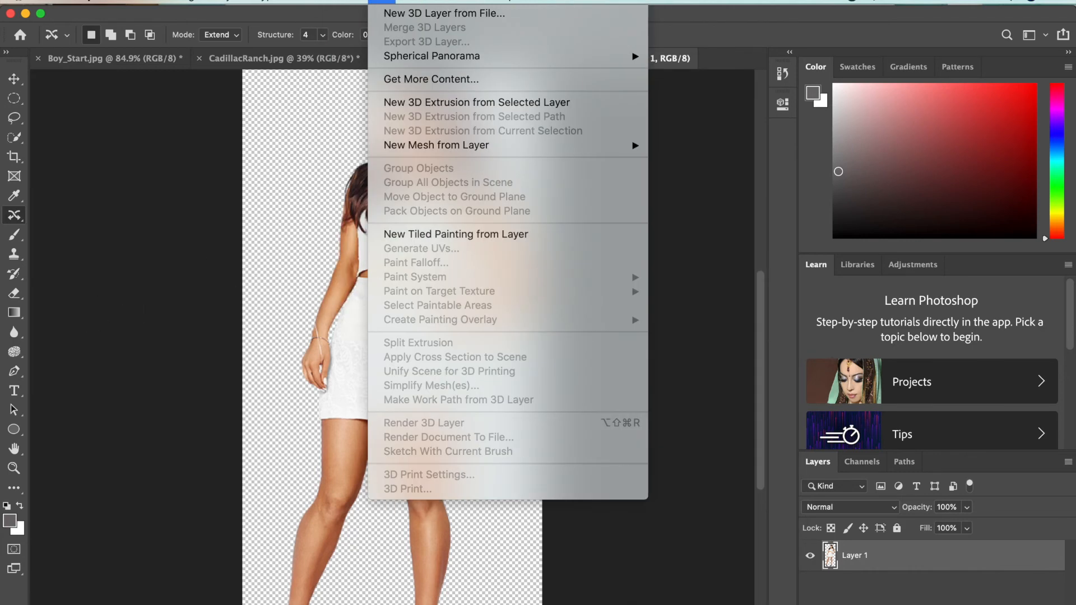
mouse_move(347, 4)
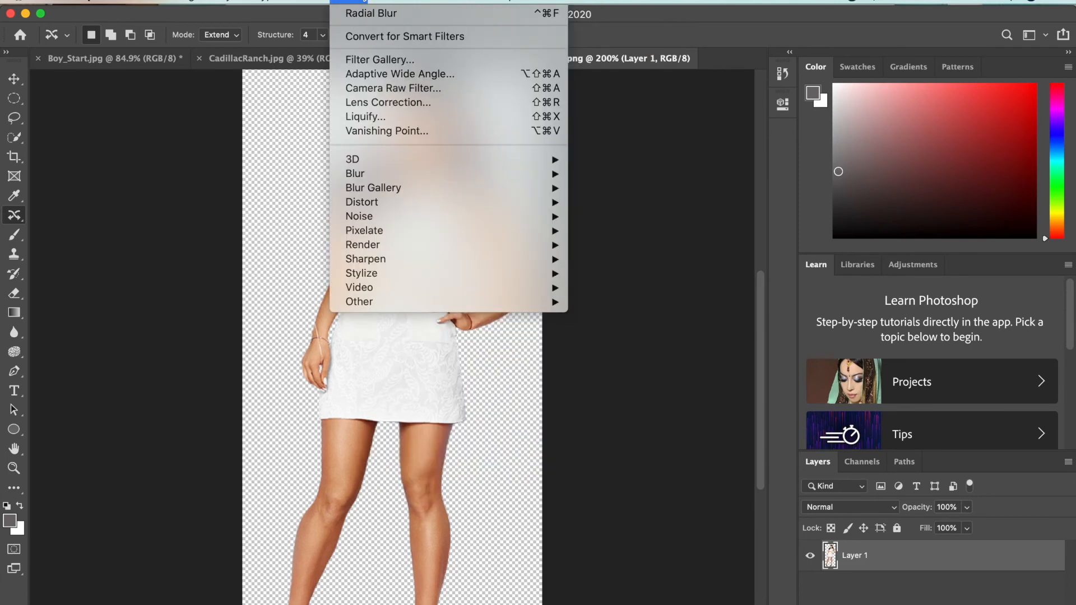
left_click(365, 117)
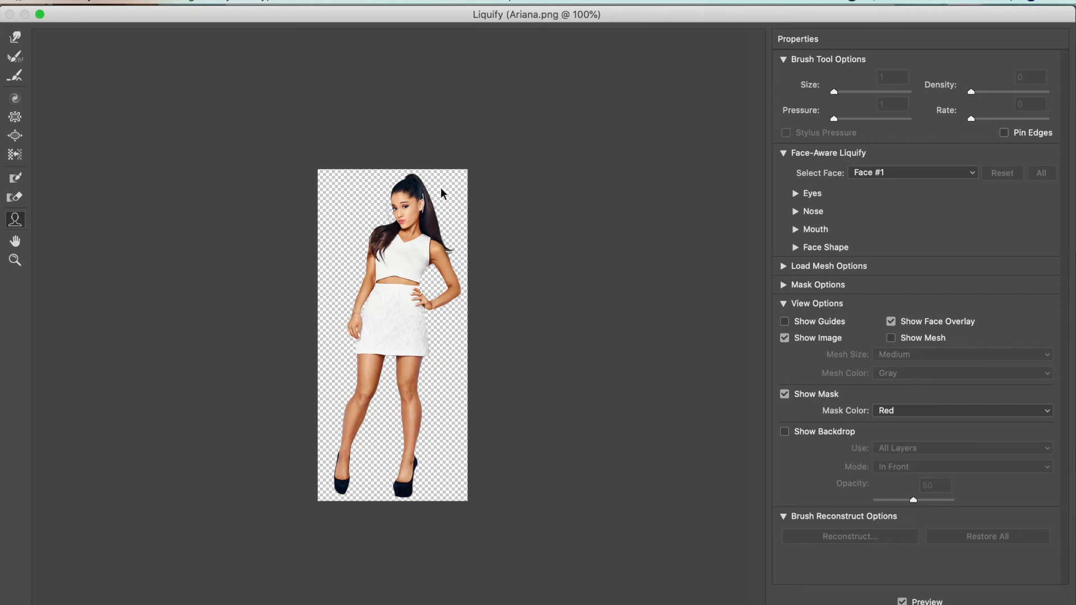
key("super+equal")
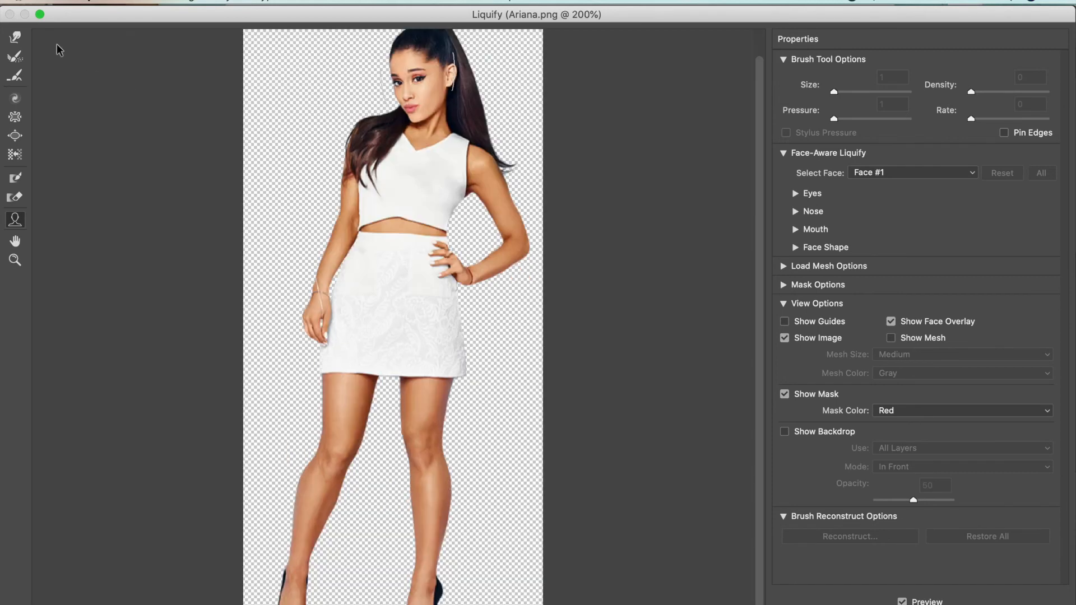
Step: Widen the figure's waist and skirt outward using the Forward Warp Tool at brush size 175, and apply the Liquify filter
left_click(15, 37)
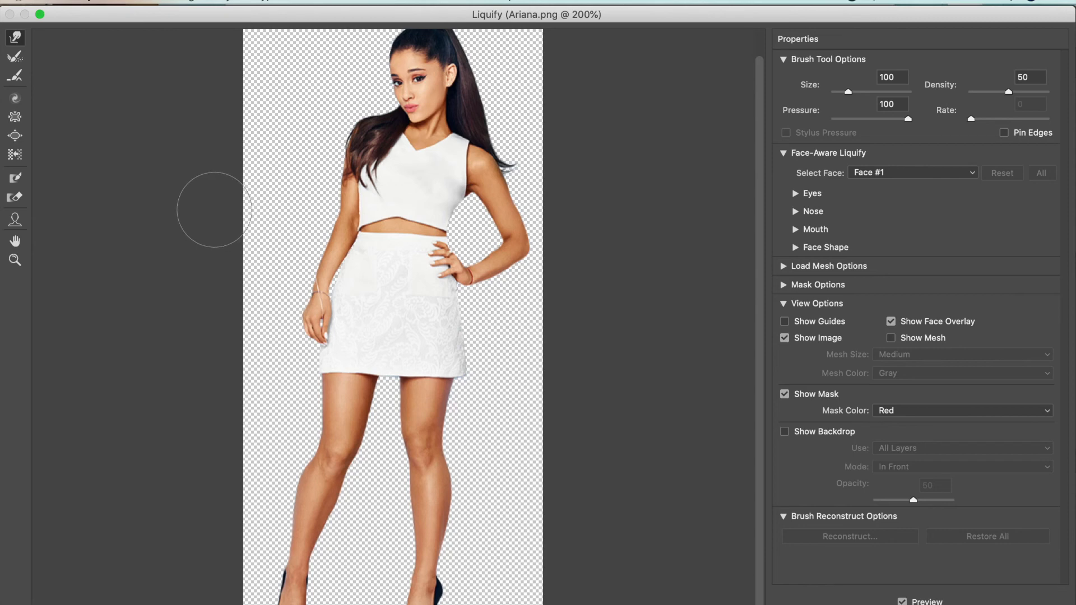
key("bracketright")
key("bracketright")
key("bracketright")
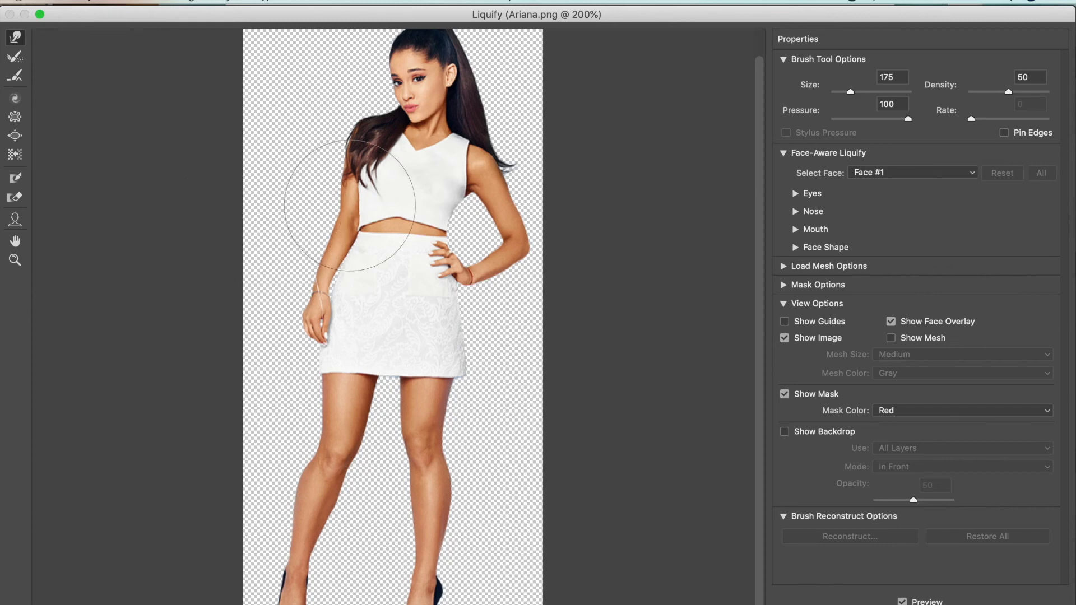
left_click_drag(368, 230, 361, 224)
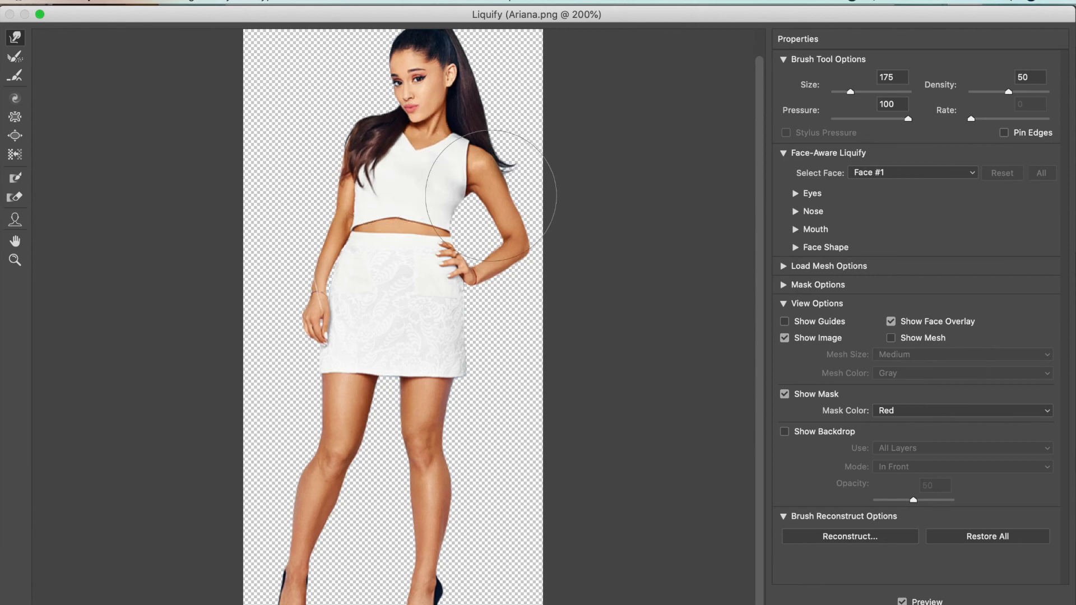
left_click_drag(488, 193, 493, 194)
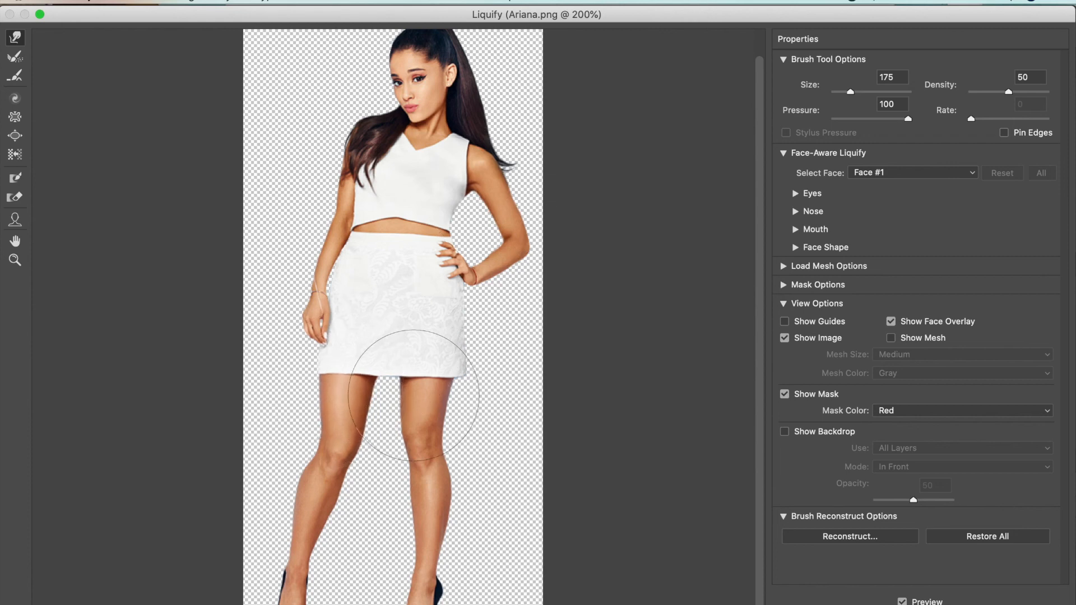
left_click_drag(466, 365, 474, 367)
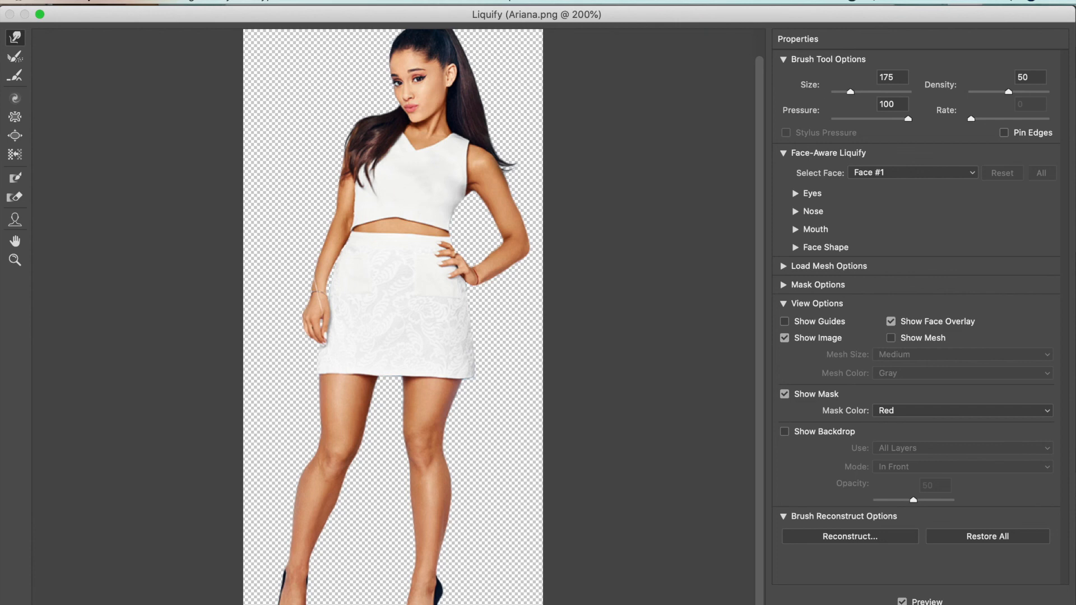
key("Return")
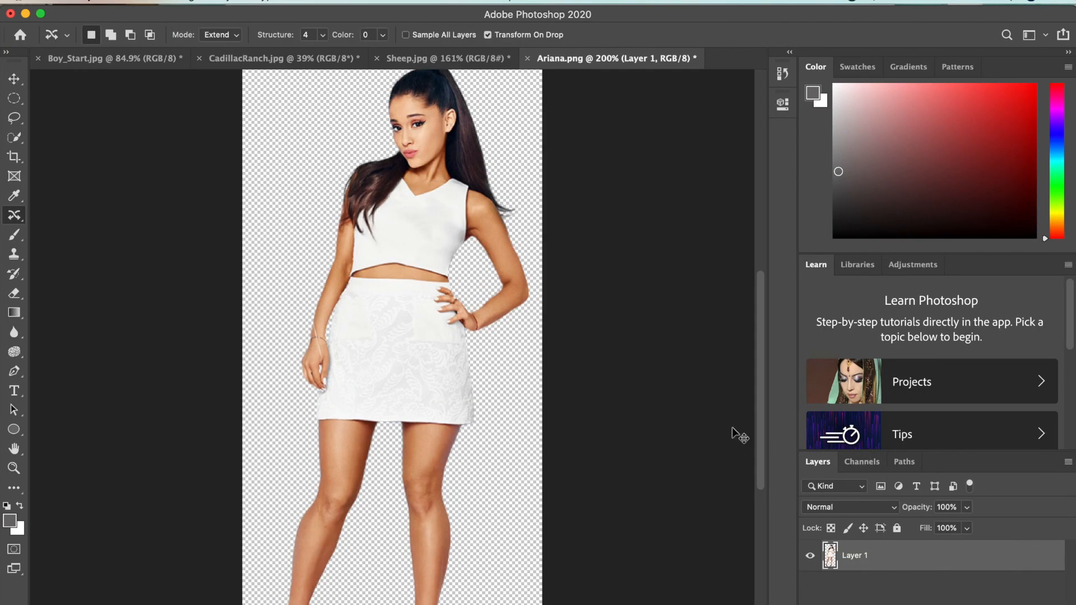
key("super+minus")
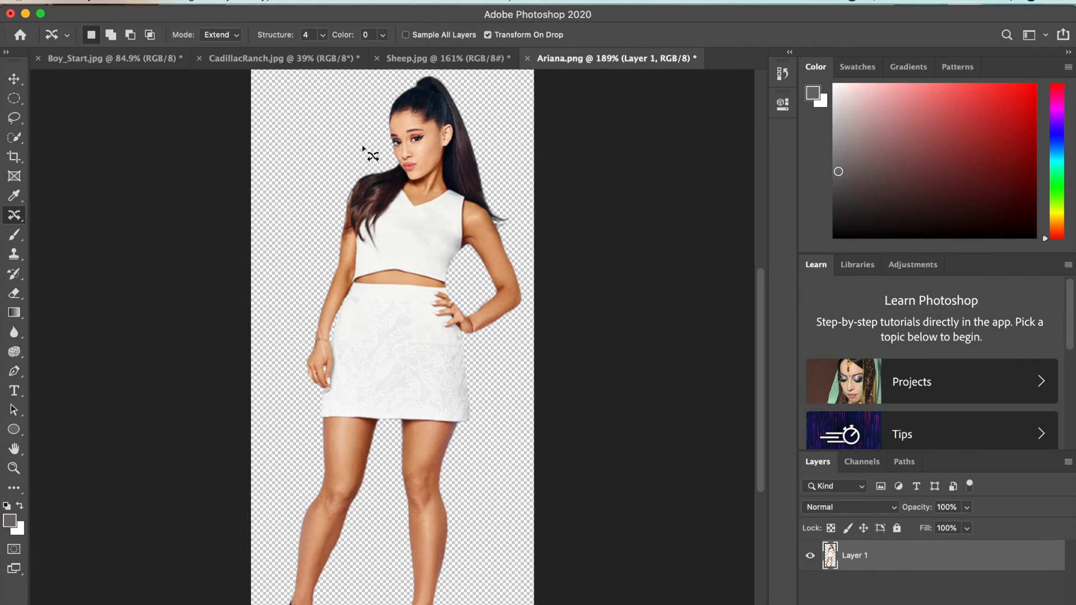
left_click(123, 2)
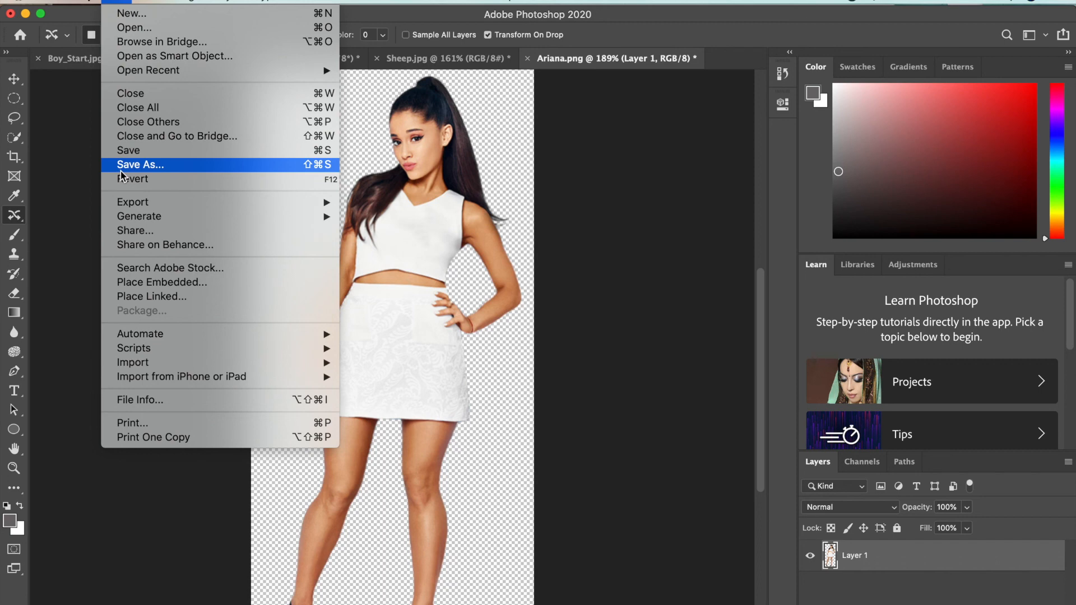
left_click(88, 156)
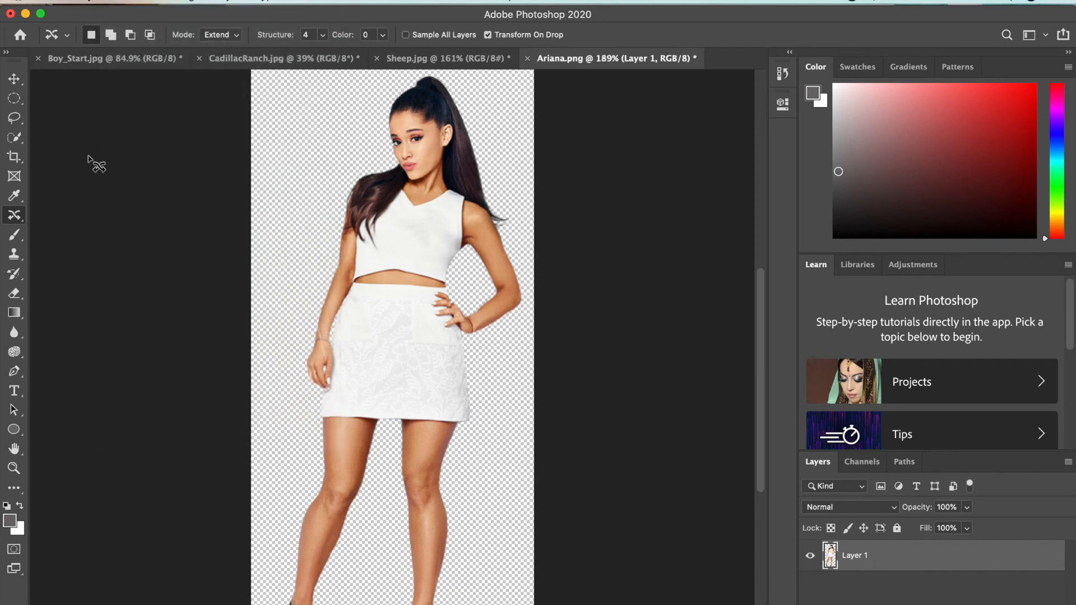